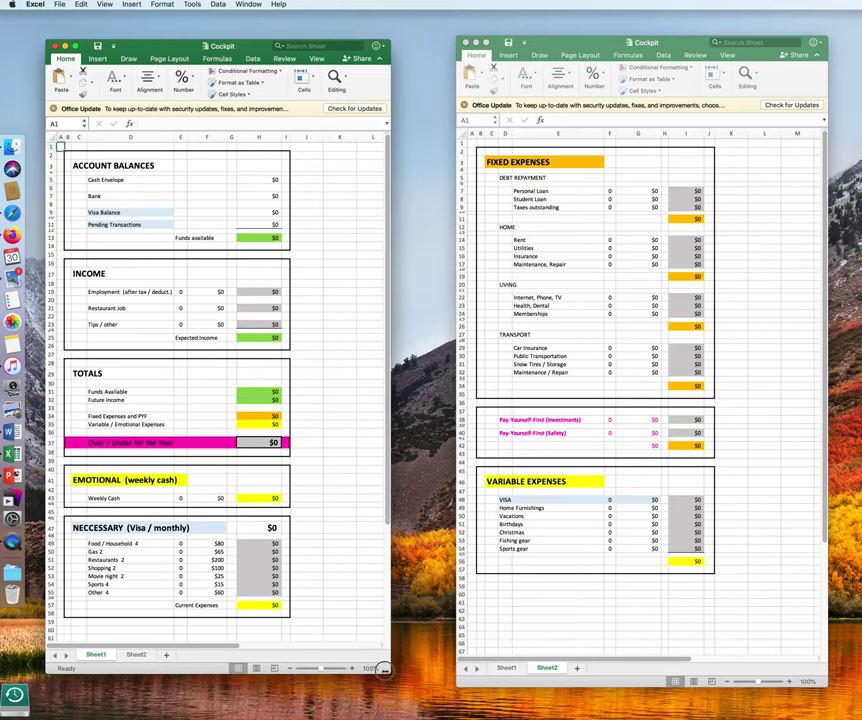
Place the two Cockpit windows side by side, shrinking the right one so neither overlaps.
left_click_drag(563, 42, 511, 38)
left_click(634, 640)
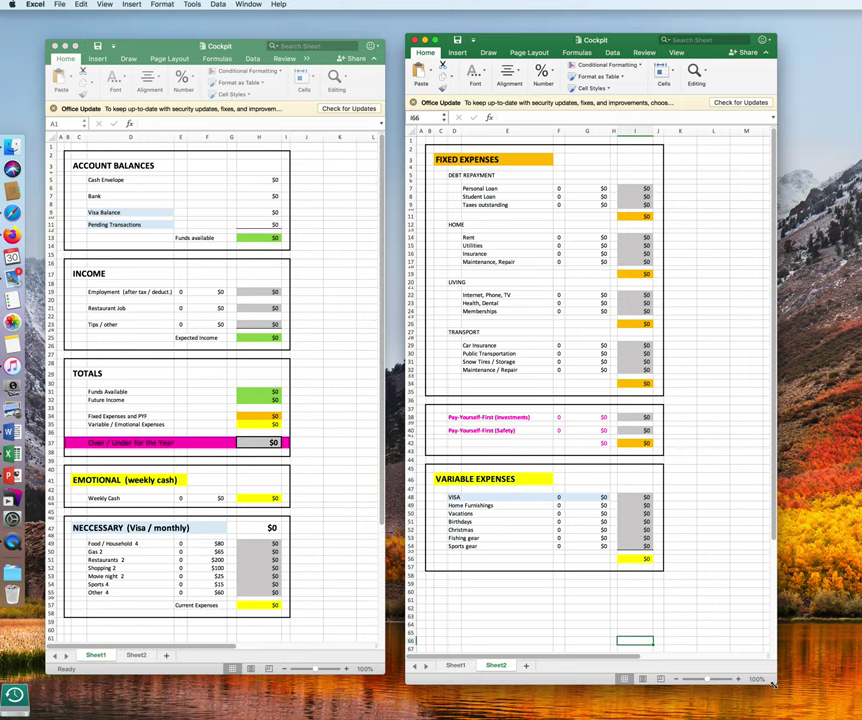
left_click_drag(775, 683, 721, 677)
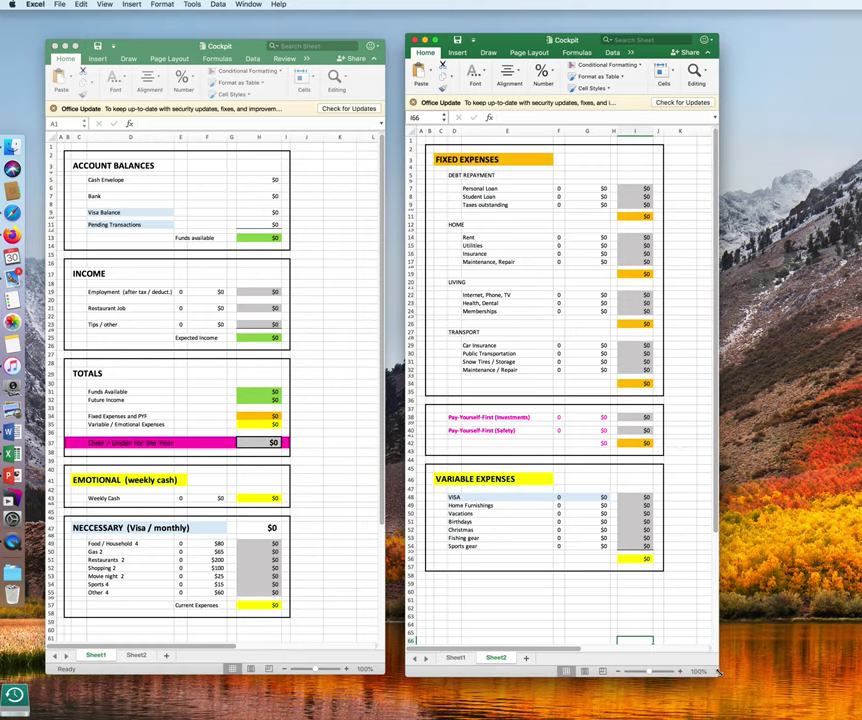
left_click_drag(172, 47, 182, 38)
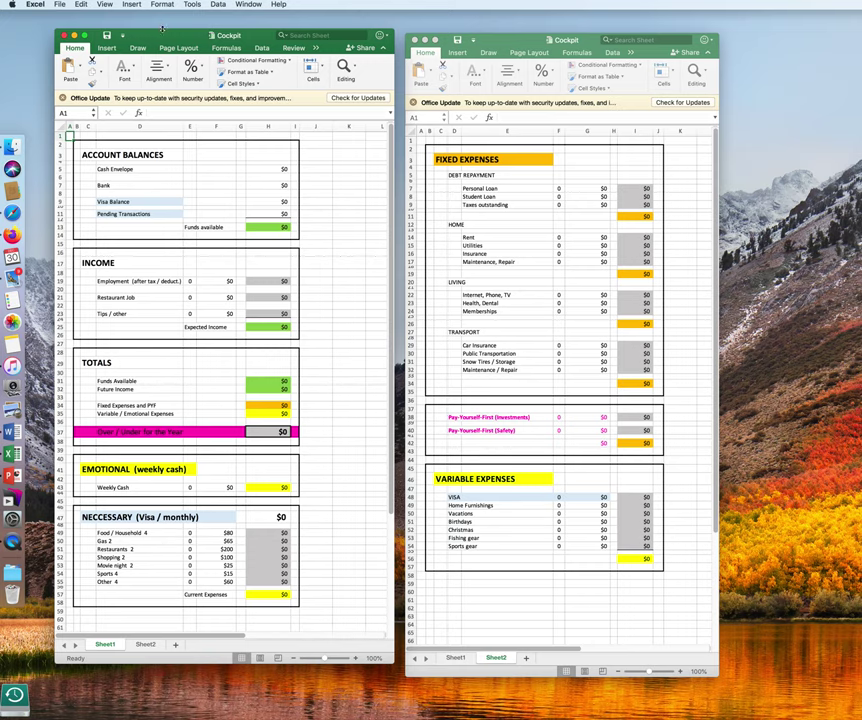
left_click_drag(162, 30, 166, 37)
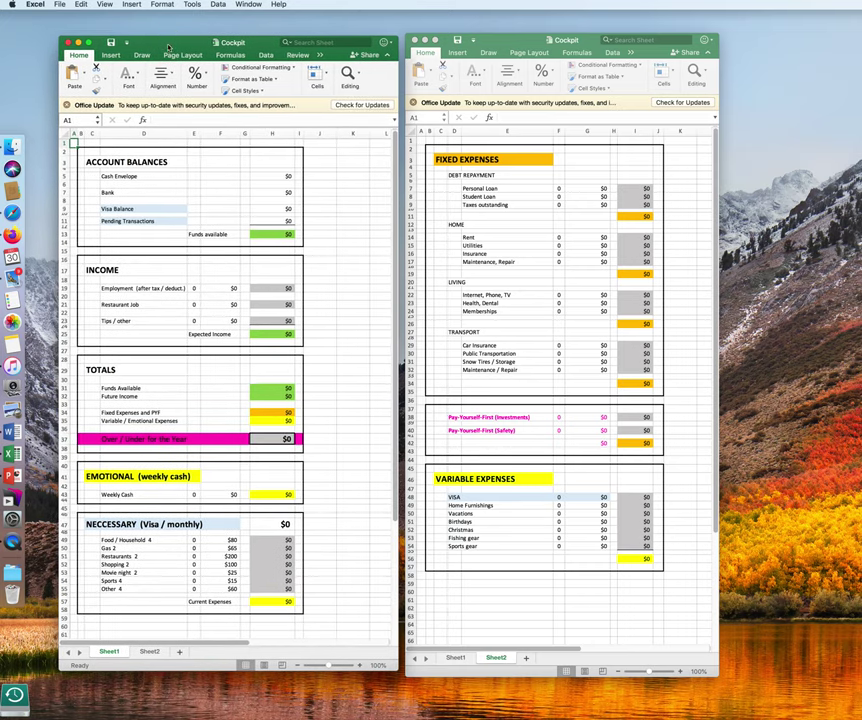
left_click(175, 161)
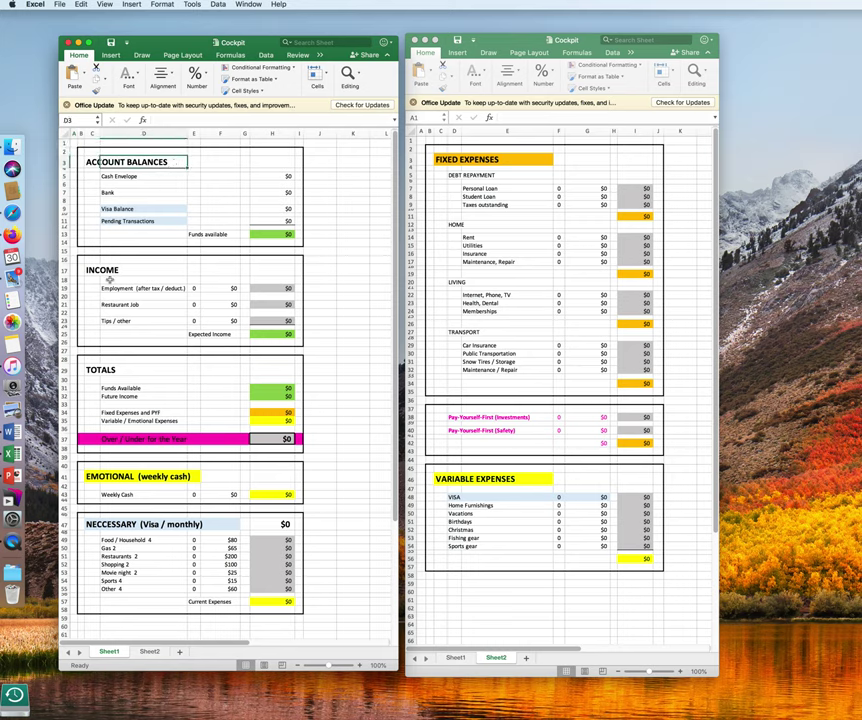
key("Left")
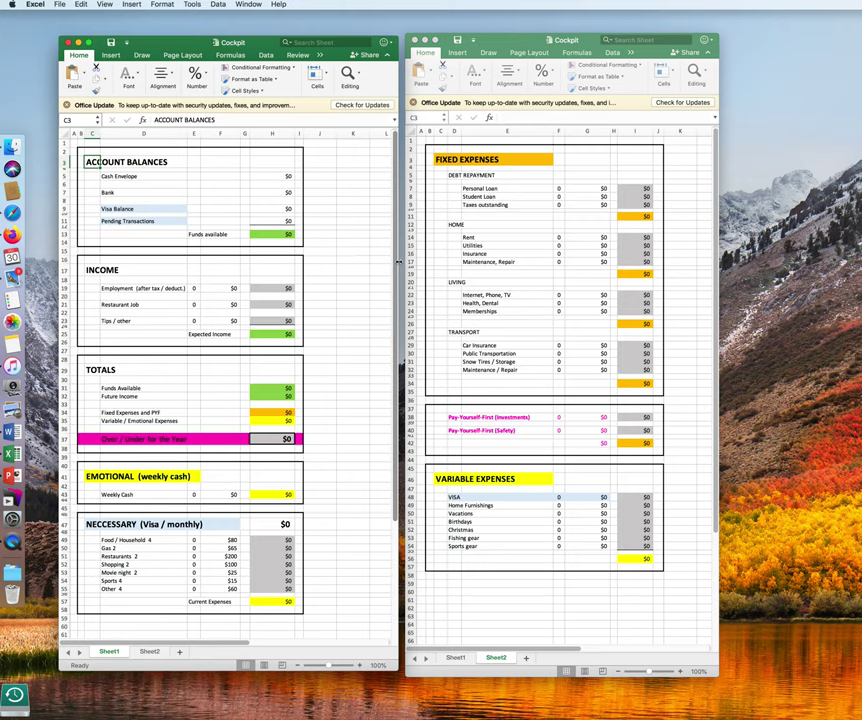
left_click(331, 232)
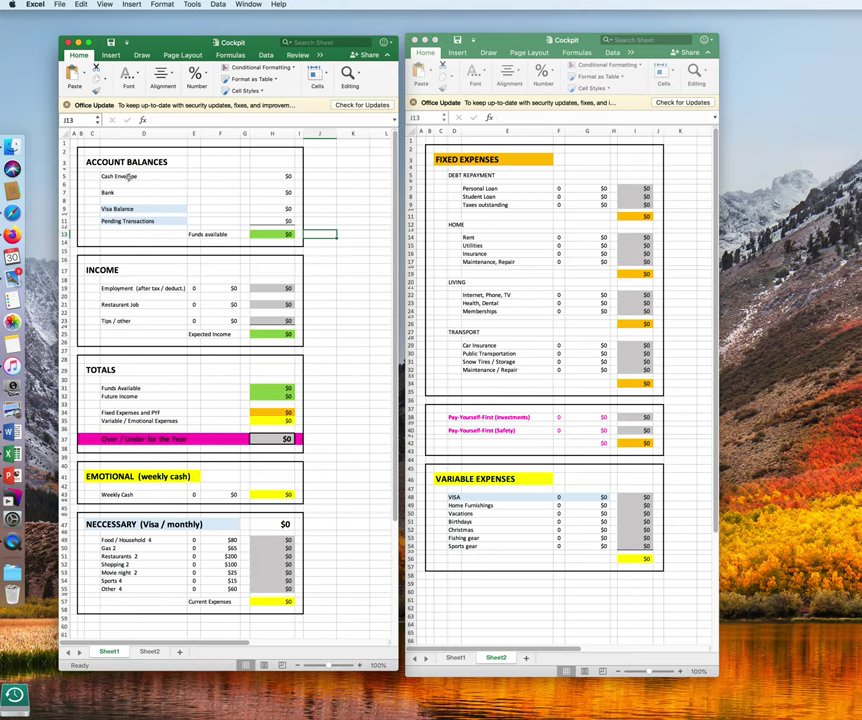
Fill H5, H7, H9 and H11 with cash 50, bank 1,000, Visa -750 and pending -100.
left_click(270, 177)
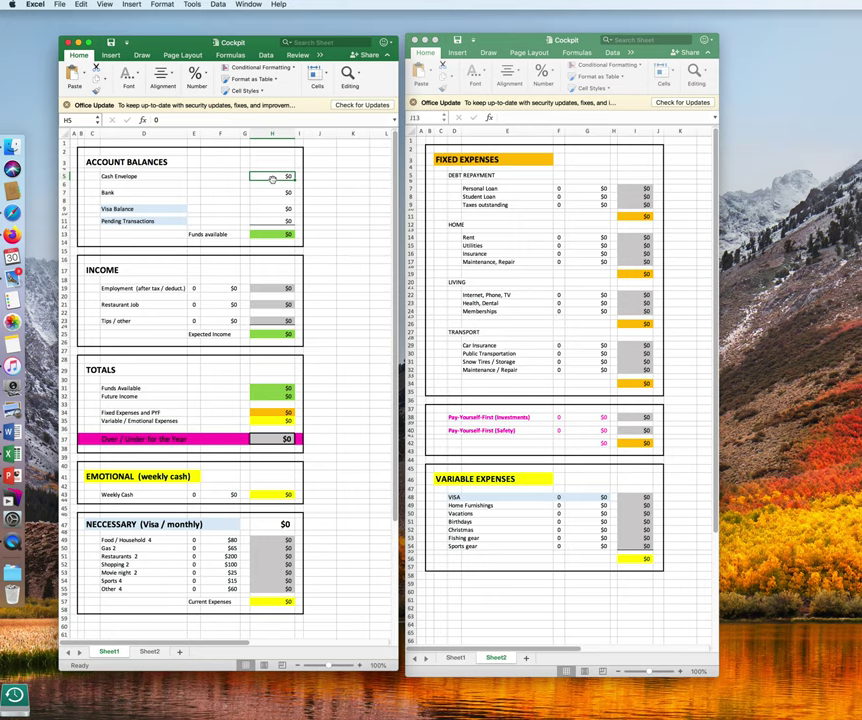
type("50")
key("Return")
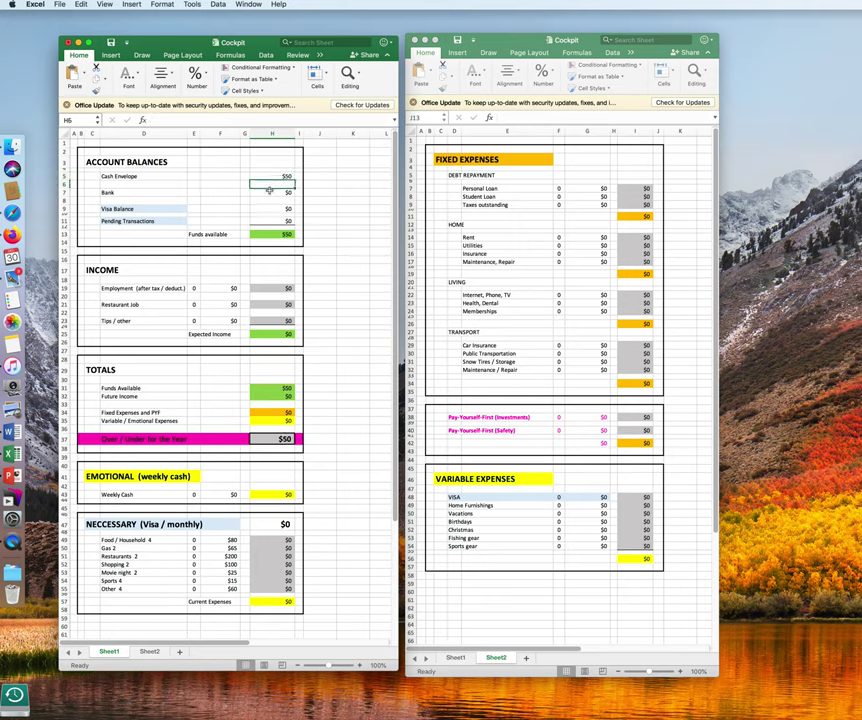
left_click(268, 193)
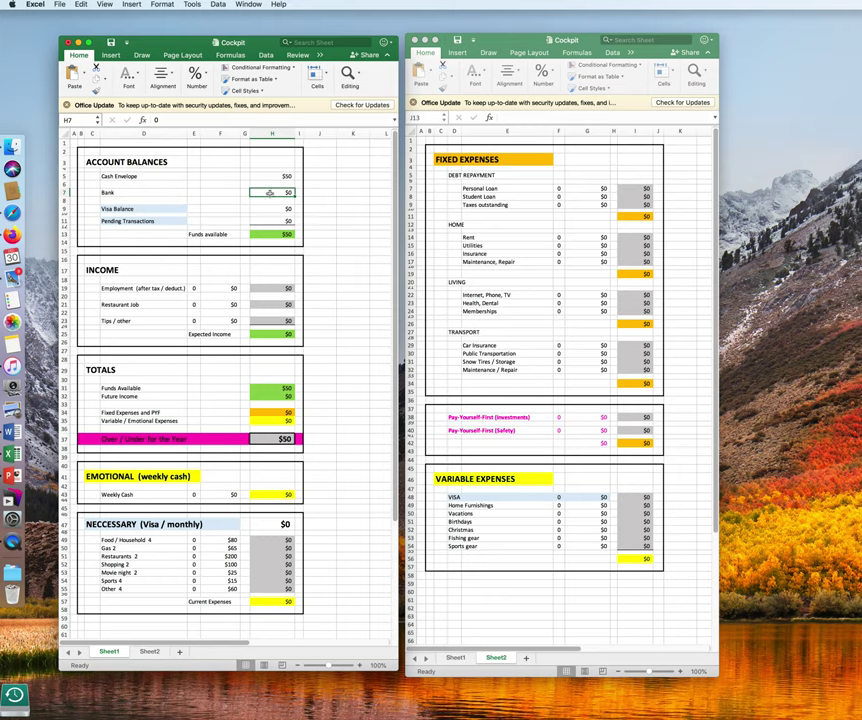
type("1000")
key("Return")
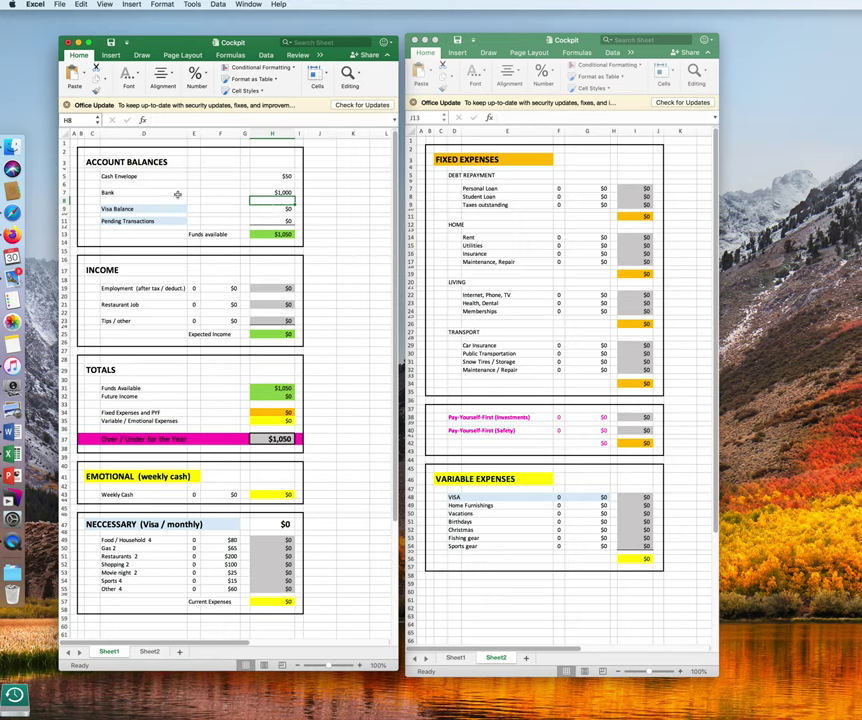
left_click(263, 209)
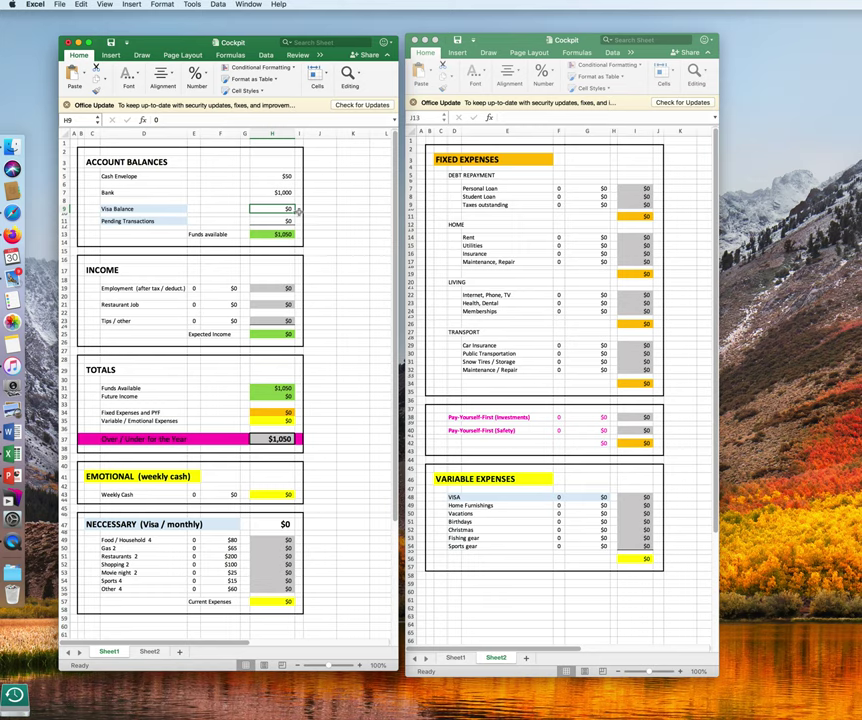
type("=-")
type("750")
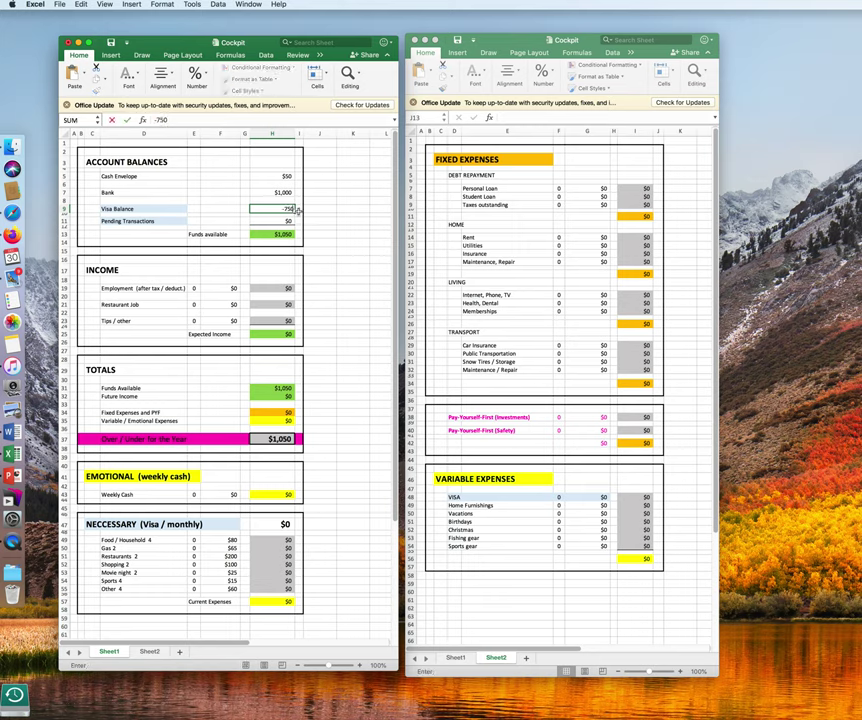
key("Return")
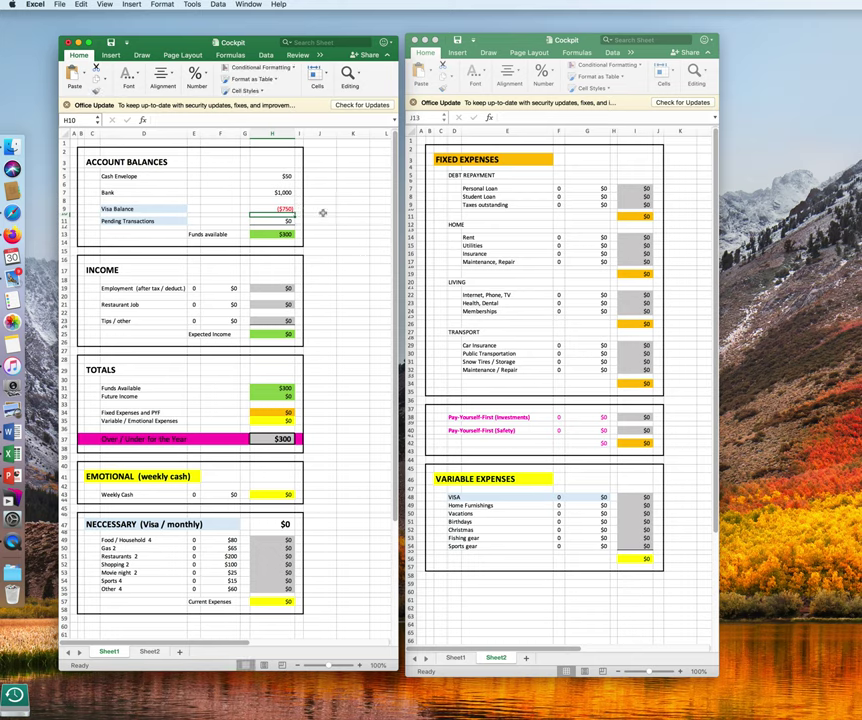
left_click(278, 221)
type("=")
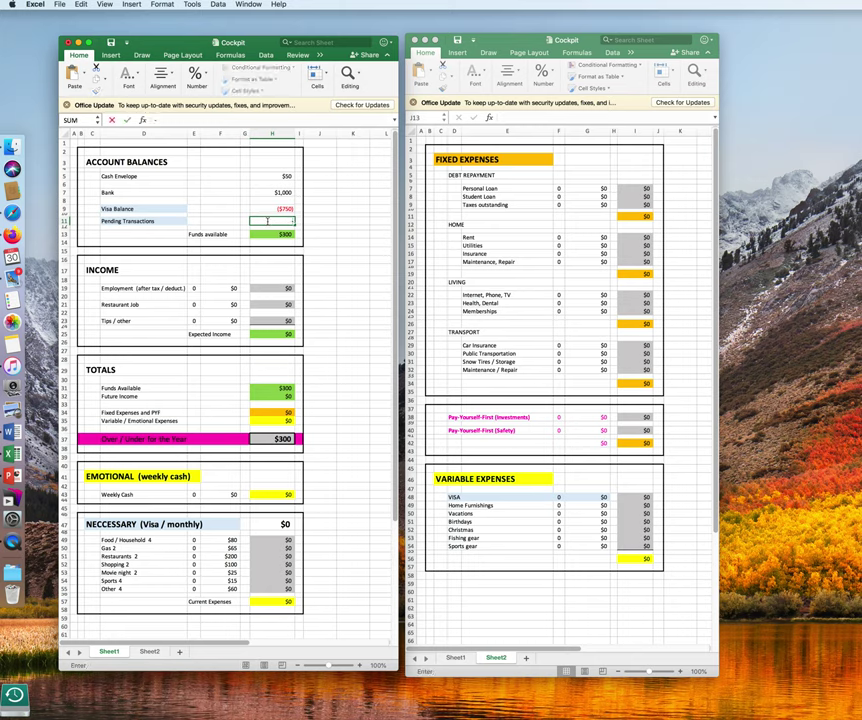
type("100")
key("Return")
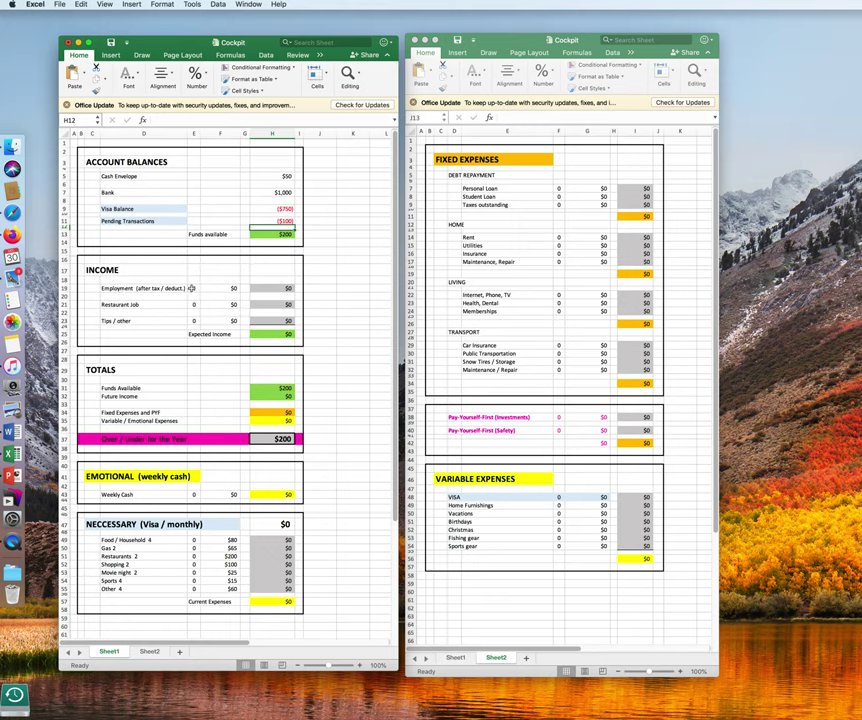
Enter Employment income as 12 × $2,700 and Restaurant Job as 26 × $750.
left_click(193, 288)
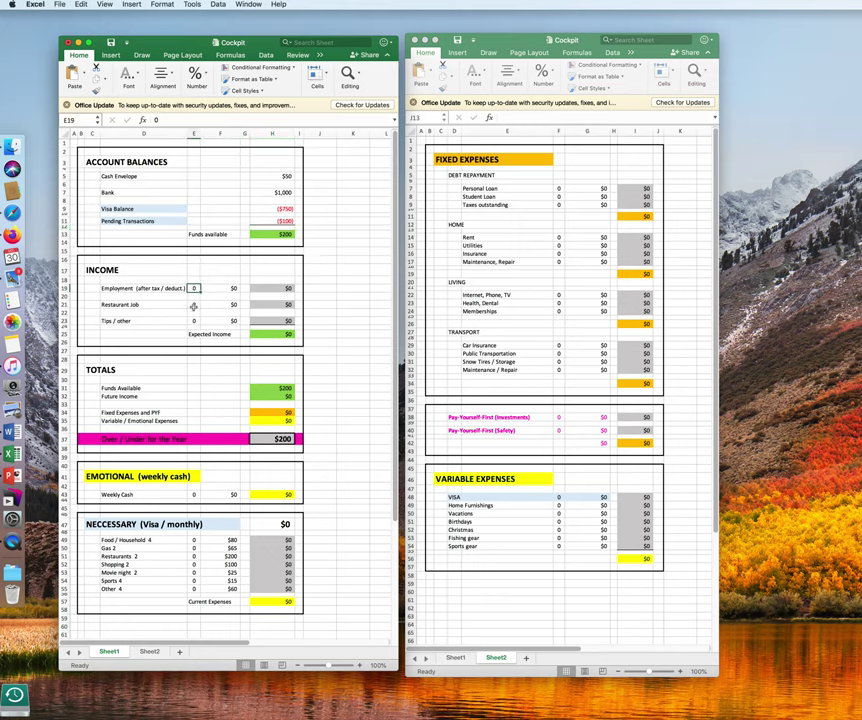
type("12")
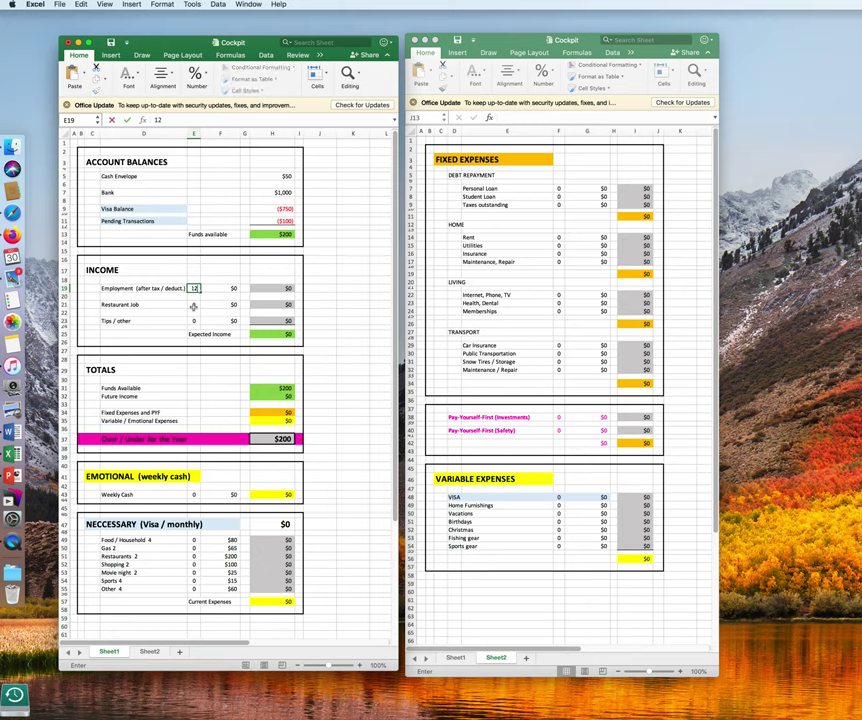
left_click(226, 288)
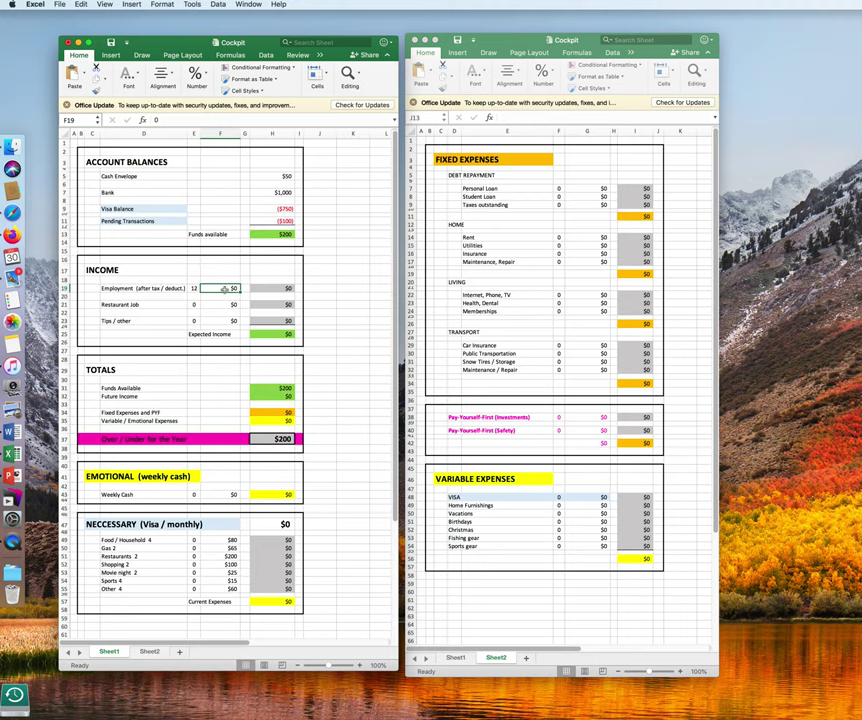
type("2")
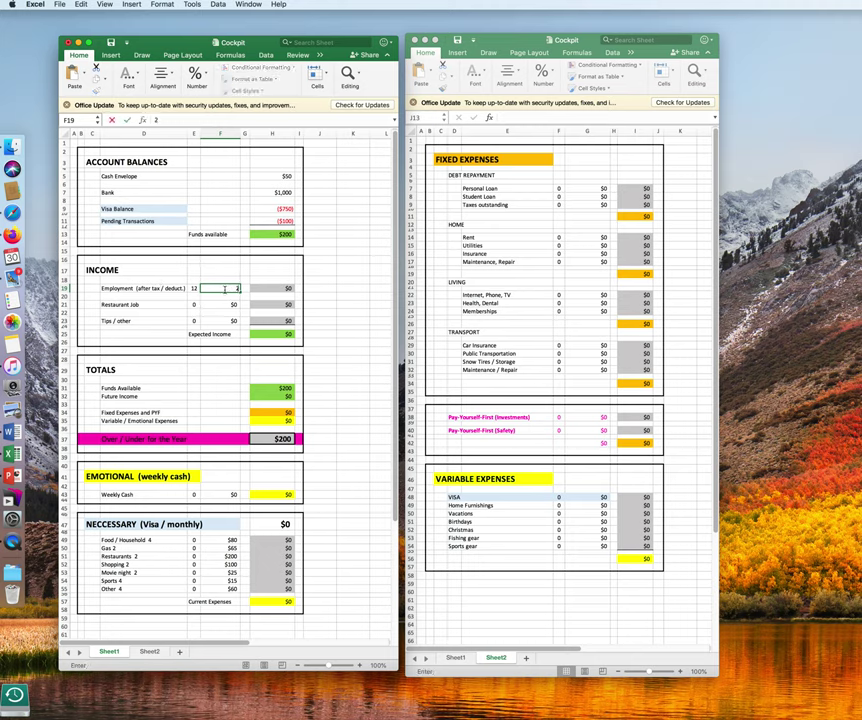
type("700")
key("Return")
scroll(225, 289, "down", 10)
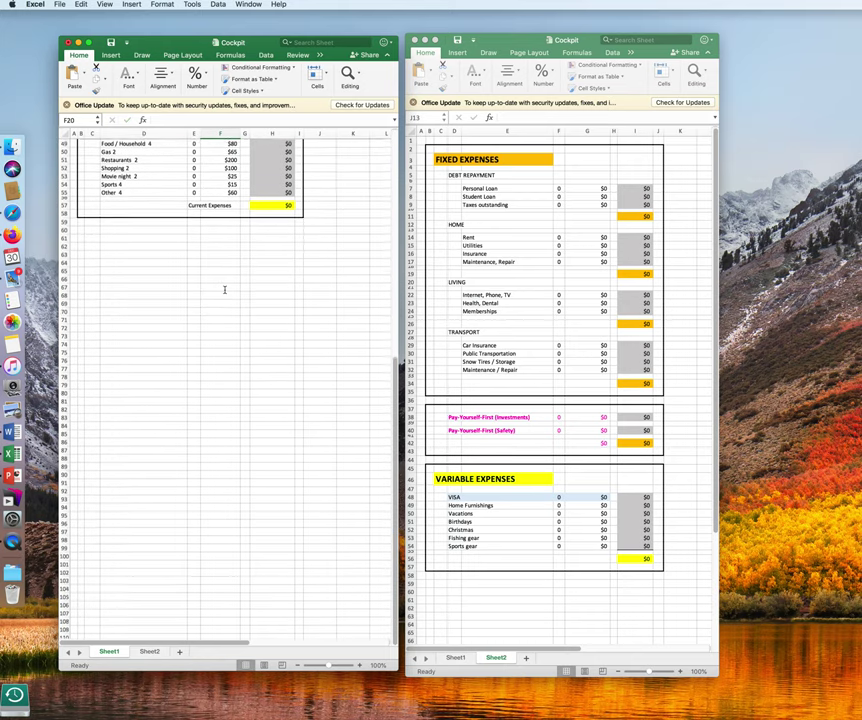
scroll(225, 289, "up", 10)
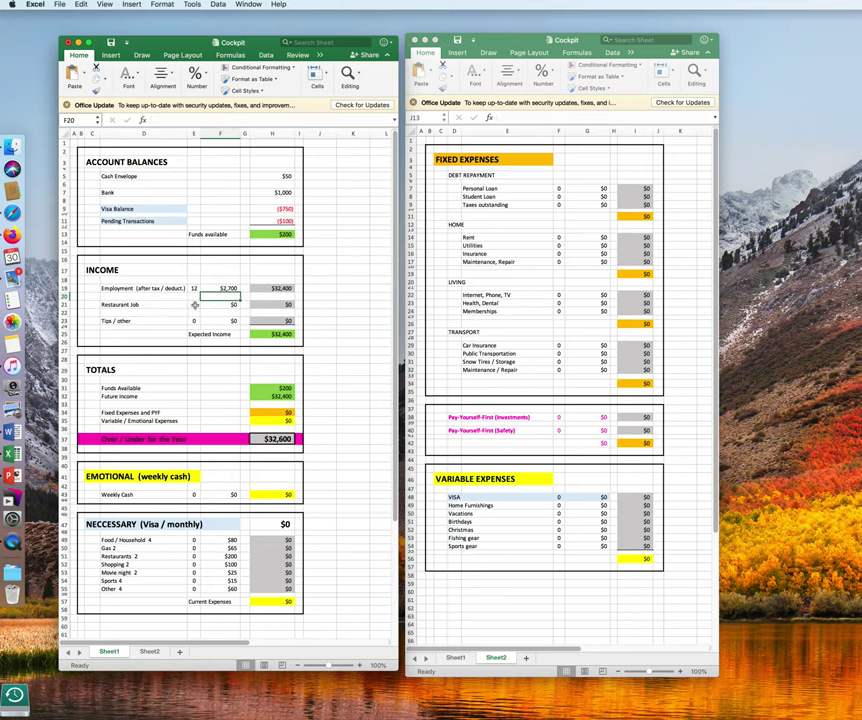
left_click(195, 305)
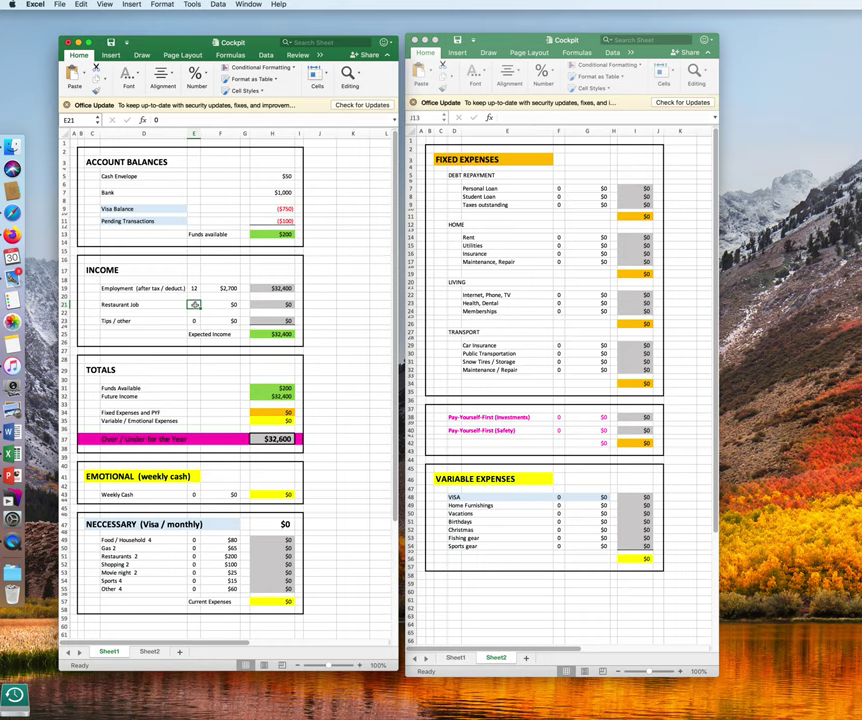
type("26")
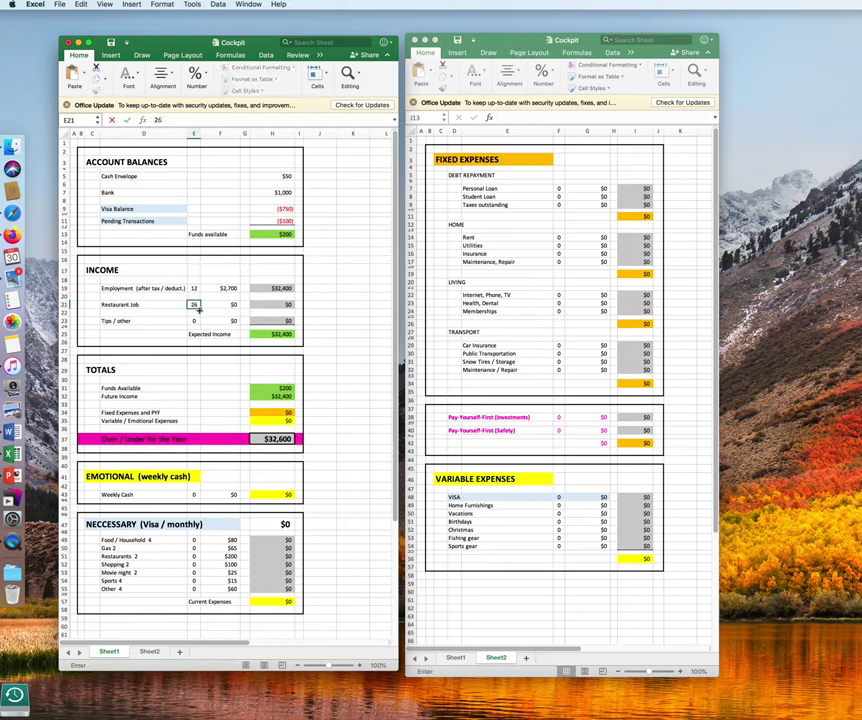
left_click(222, 304)
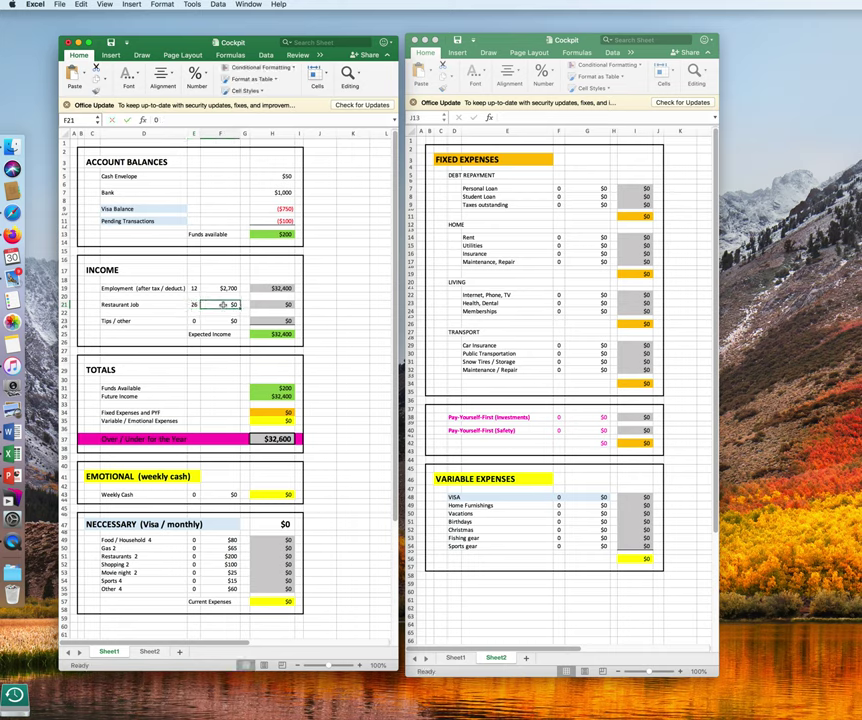
type("750")
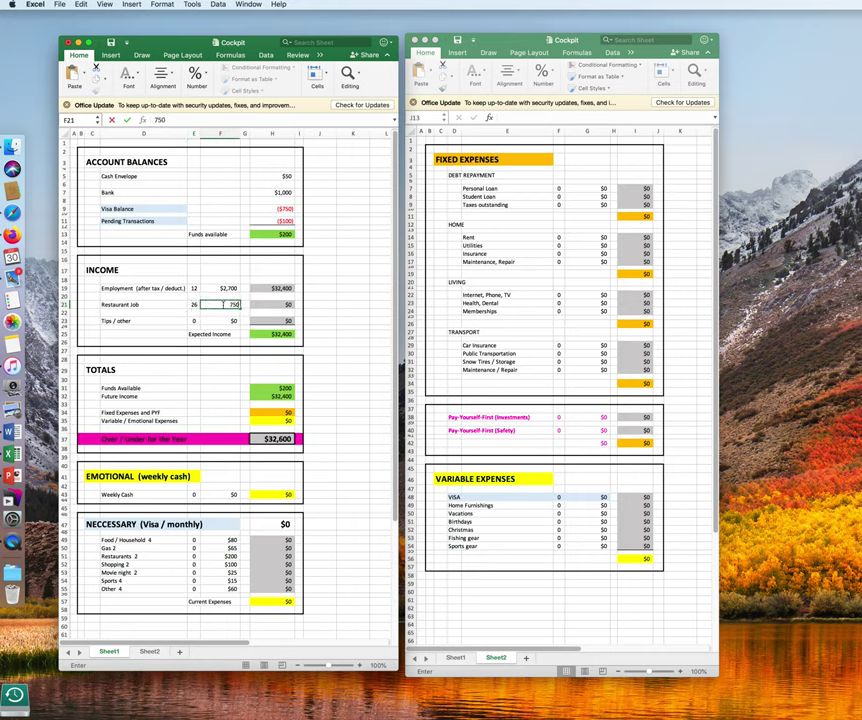
key("Return")
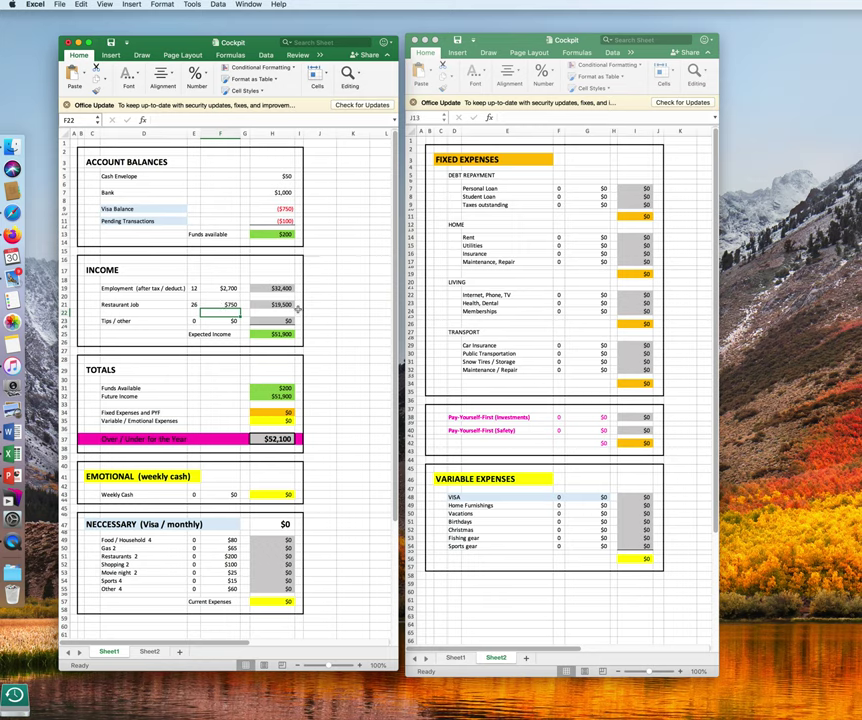
Enter Tips / other income as 52 × $200 in E23:F23.
left_click(196, 321)
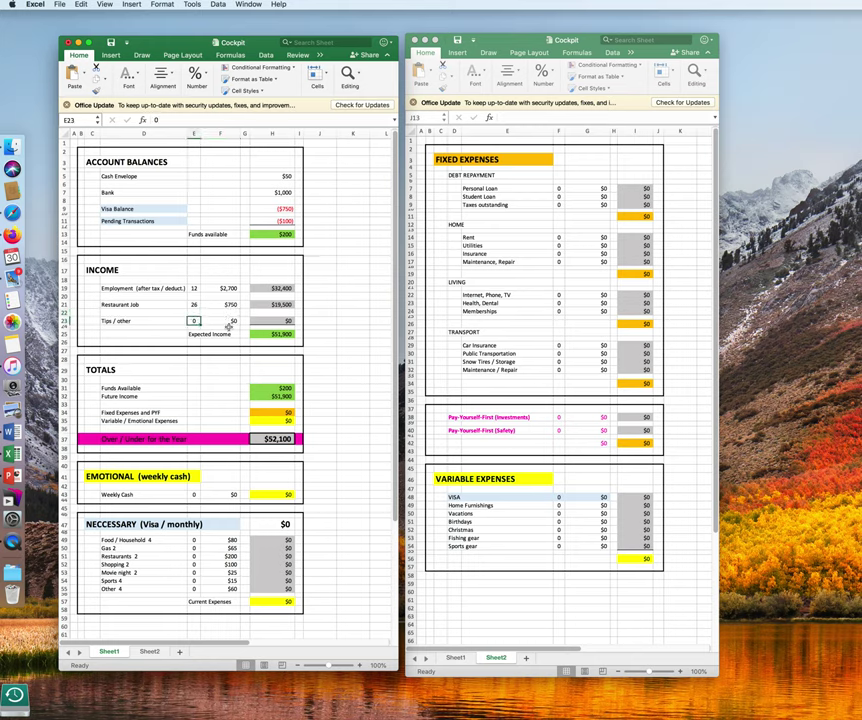
type("52")
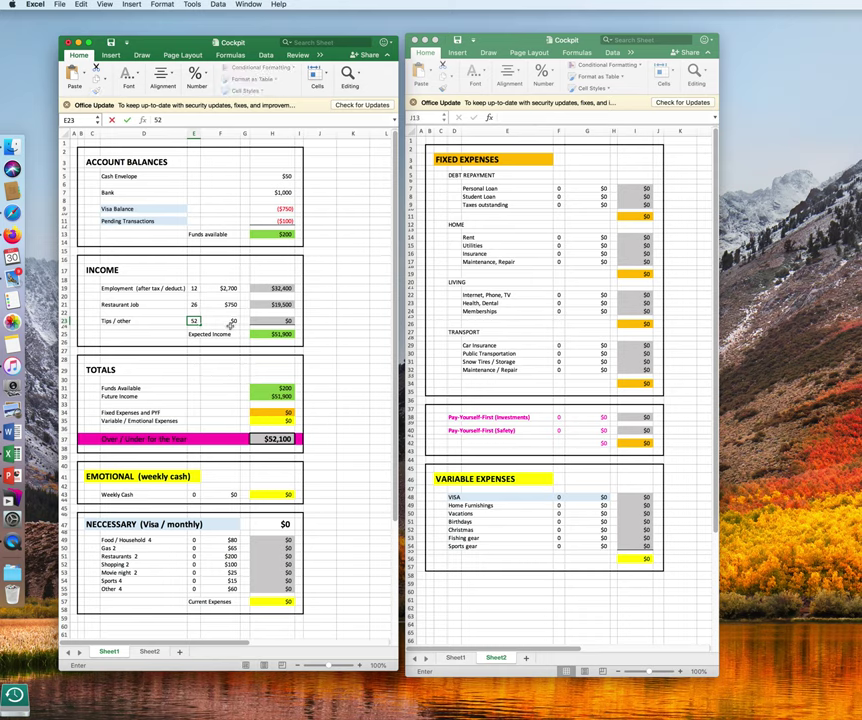
left_click(230, 321)
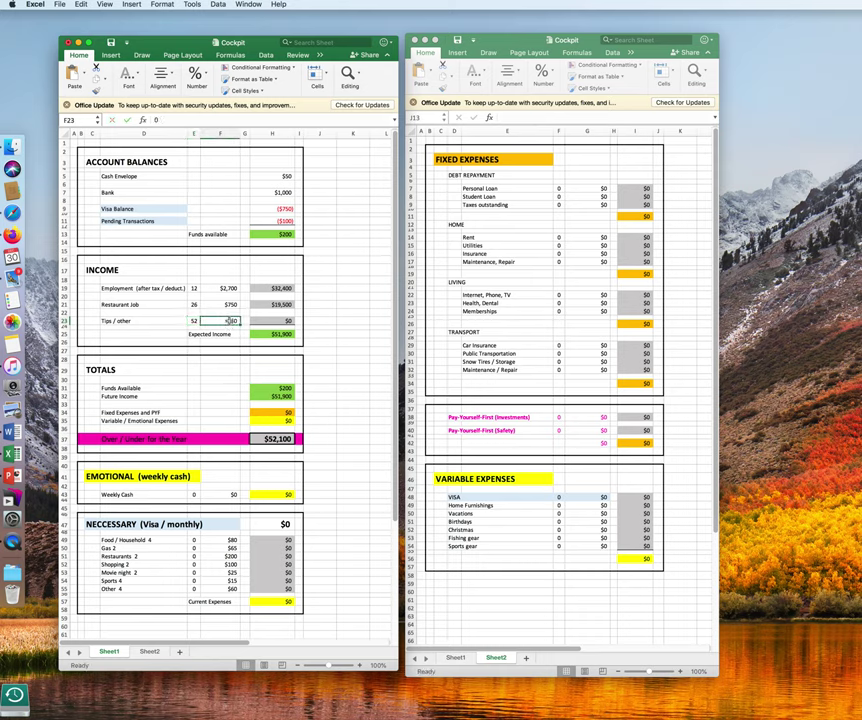
type("200")
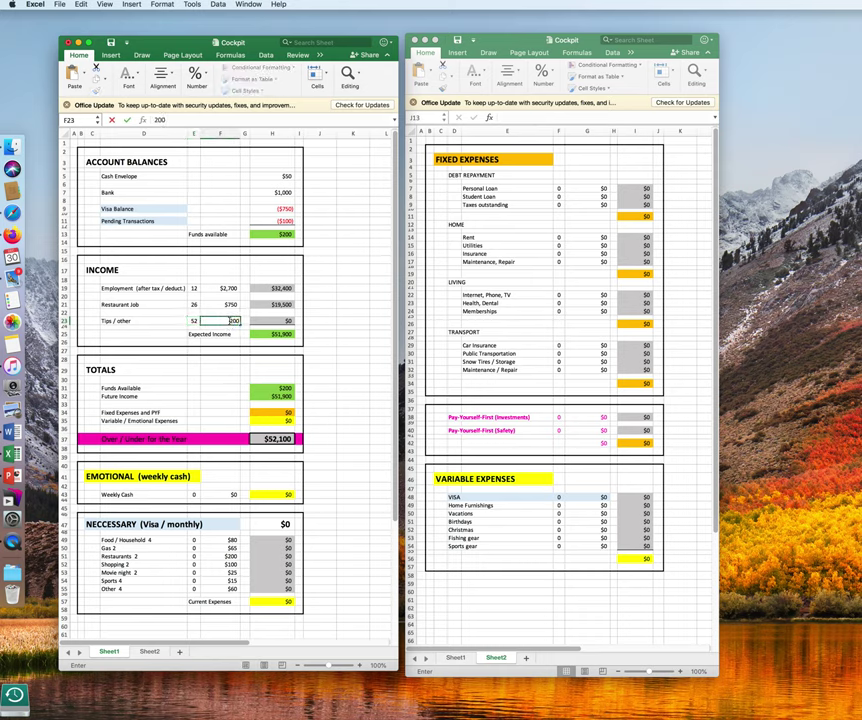
key("Return")
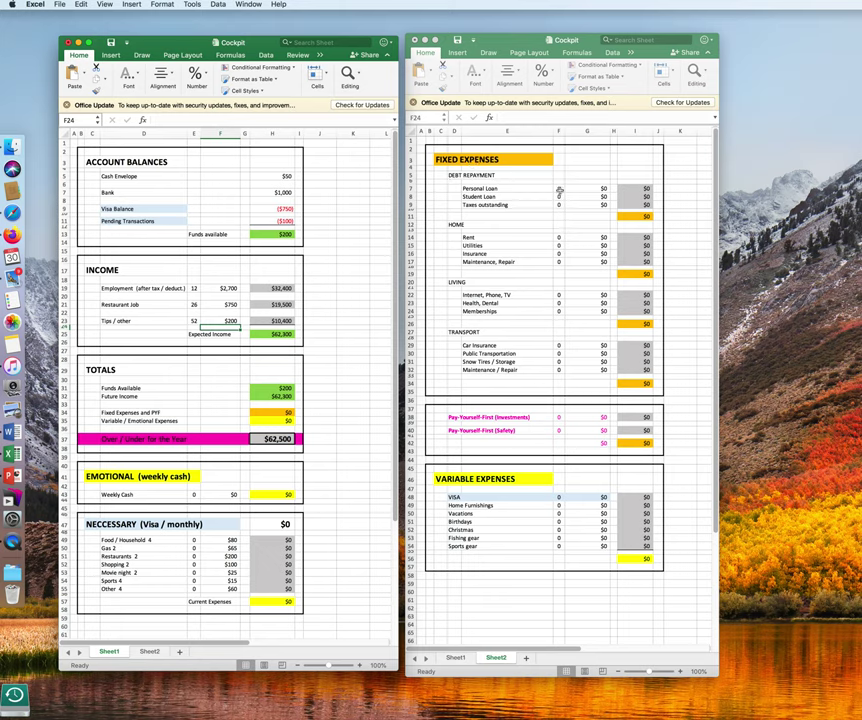
Enter loan repayments: Personal Loan 12 × $80 and Student Loan 12 × $125.
left_click(559, 189)
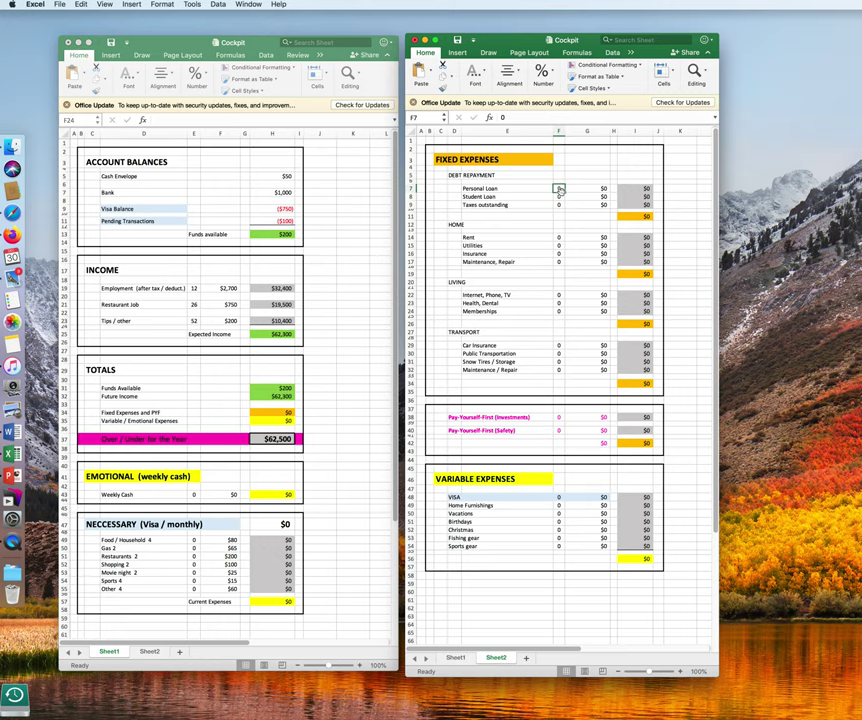
type("12")
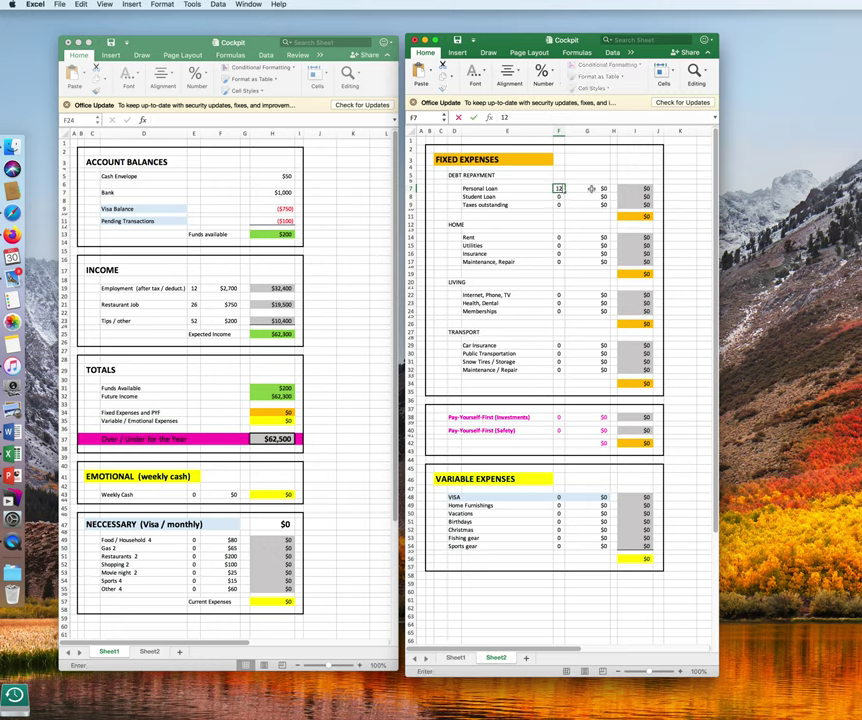
left_click(591, 189)
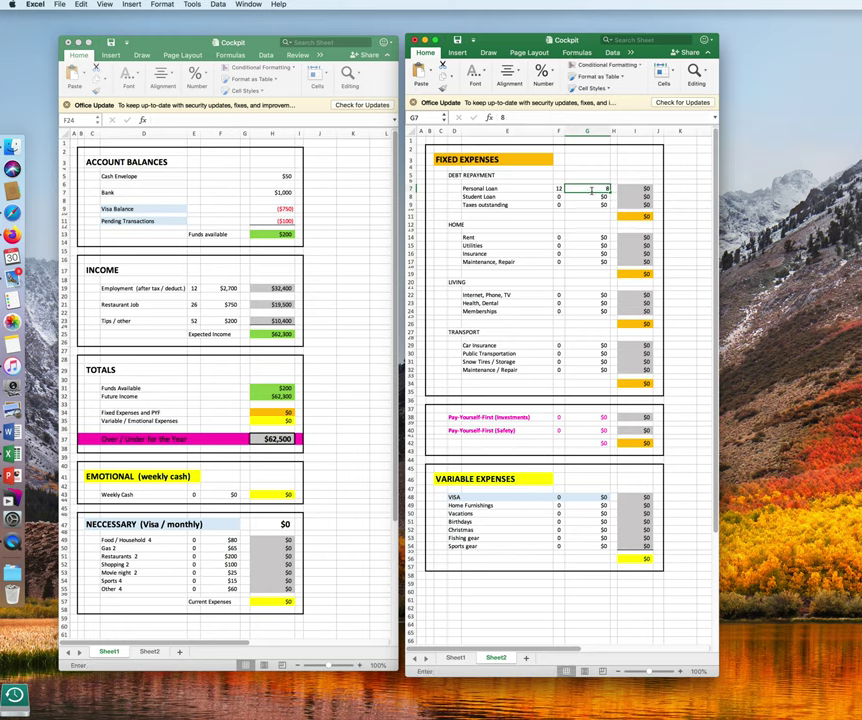
type("80")
key("Return")
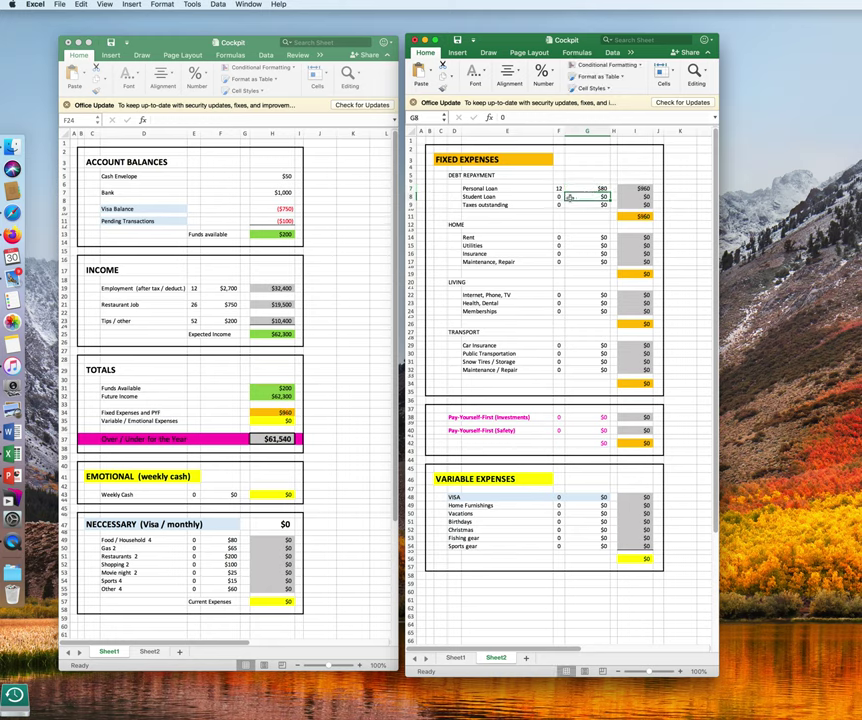
left_click(558, 197)
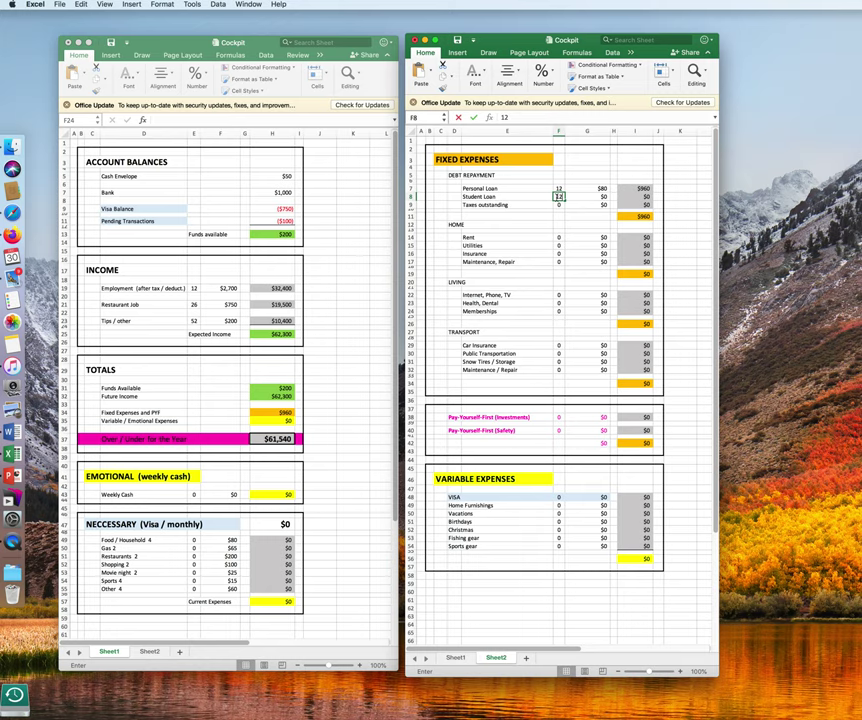
type("12")
key("Return")
left_click(572, 196)
type("125")
key("Return")
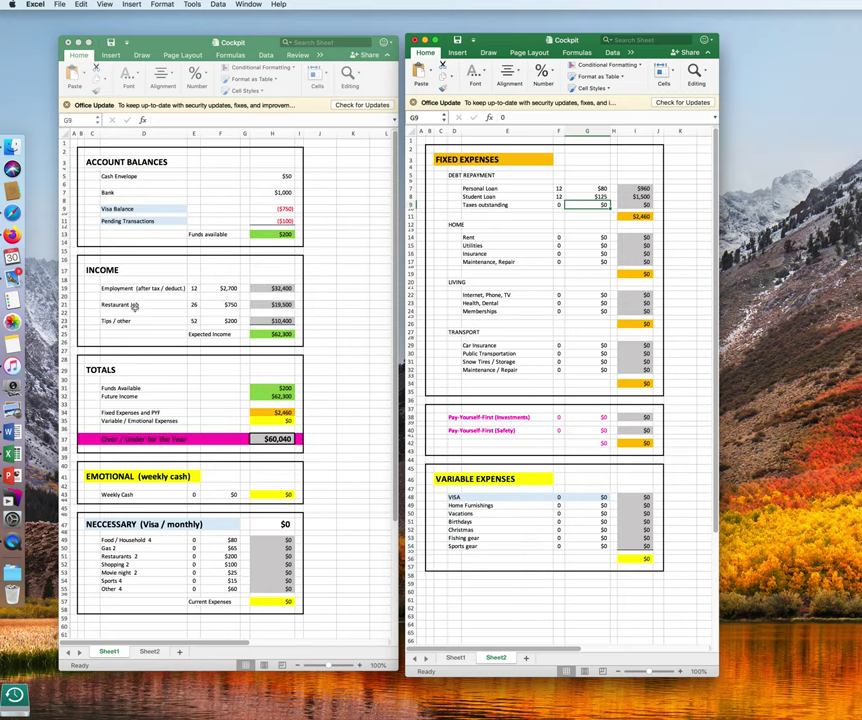
Enter Taxes outstanding as 1 payment of $1,200.
left_click(559, 204)
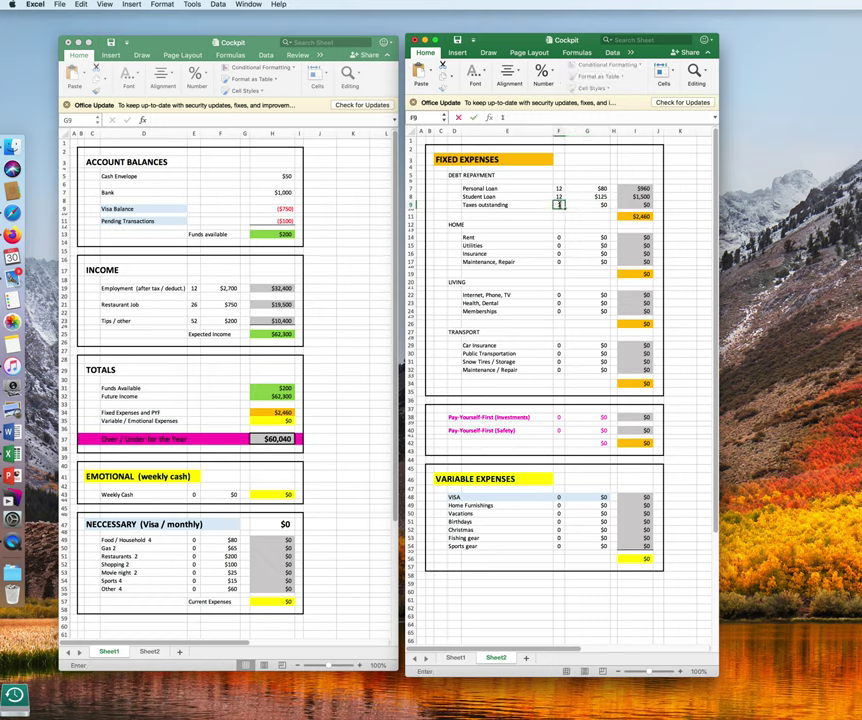
type("1")
key("Return")
left_click(572, 204)
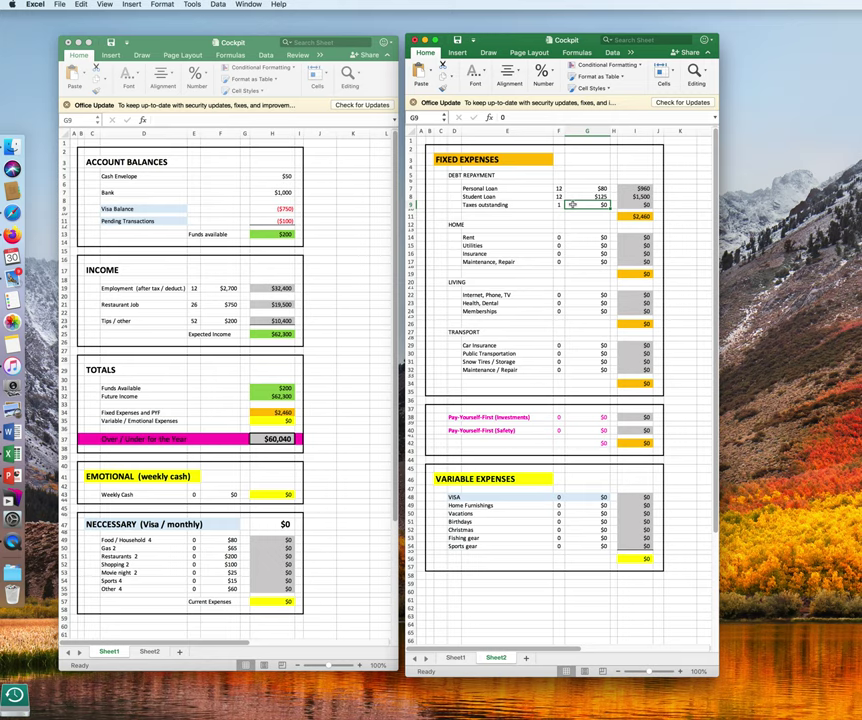
type("1,200")
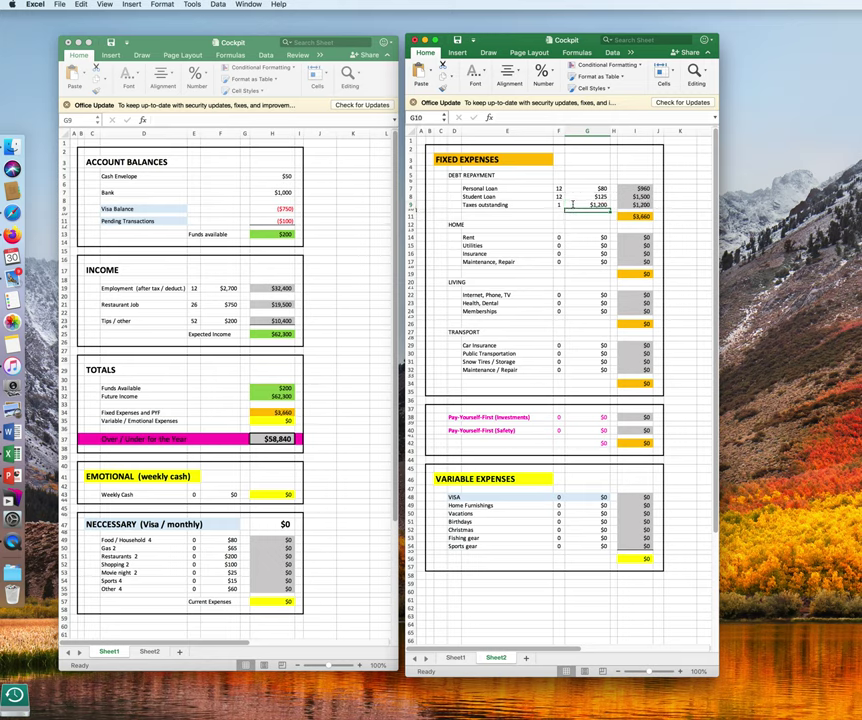
key("Return")
left_click(558, 238)
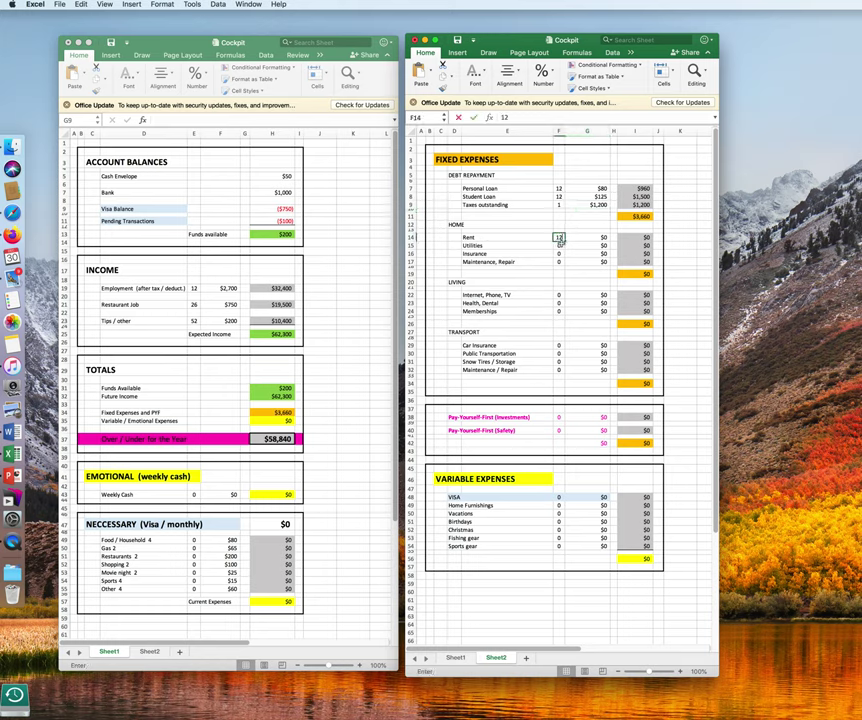
Enter Rent as 12 × $850 and Utilities as 12 × $120.
type("12")
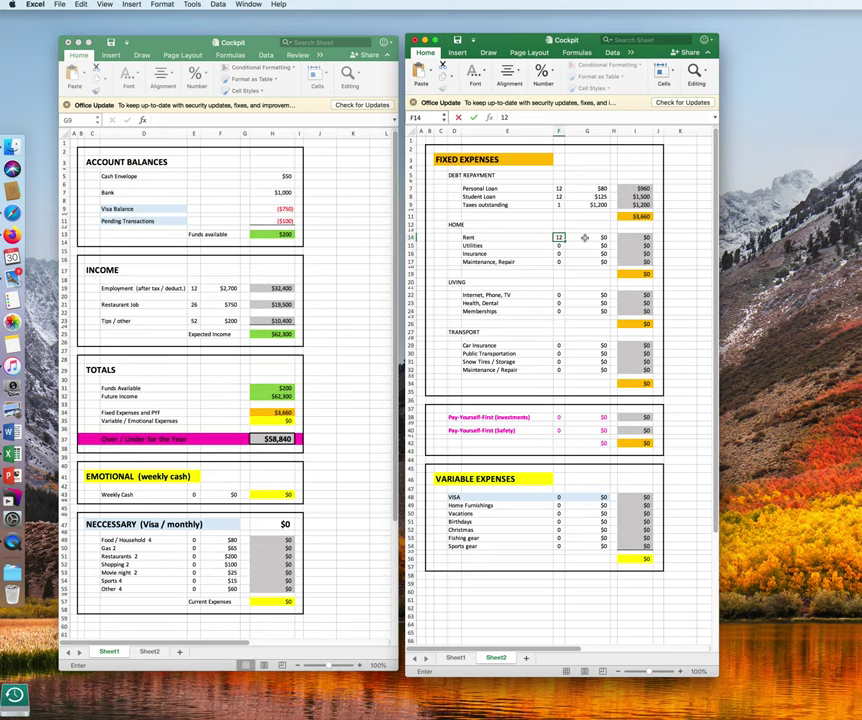
left_click(585, 237)
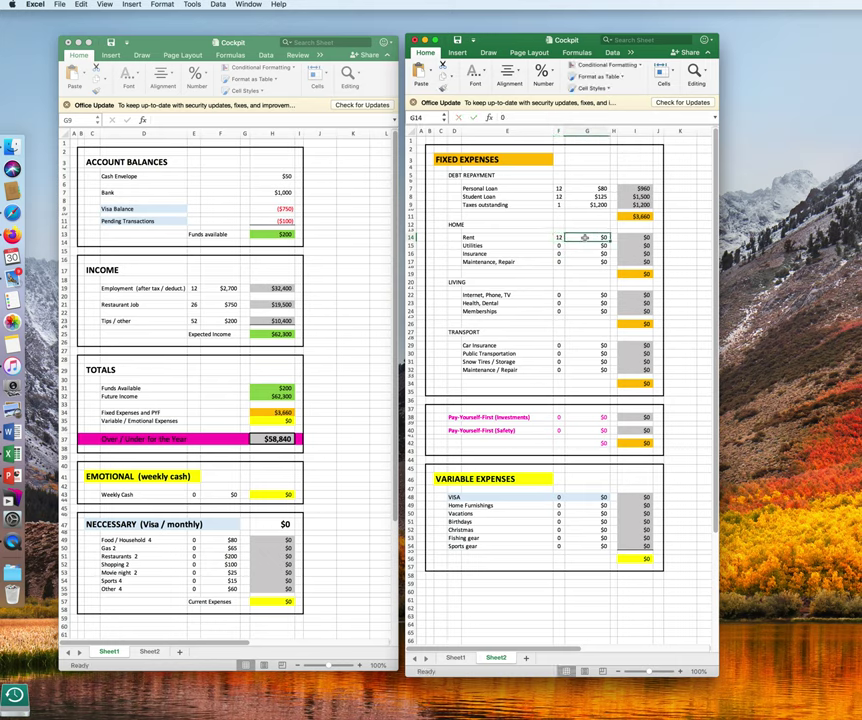
type("850")
key("Return")
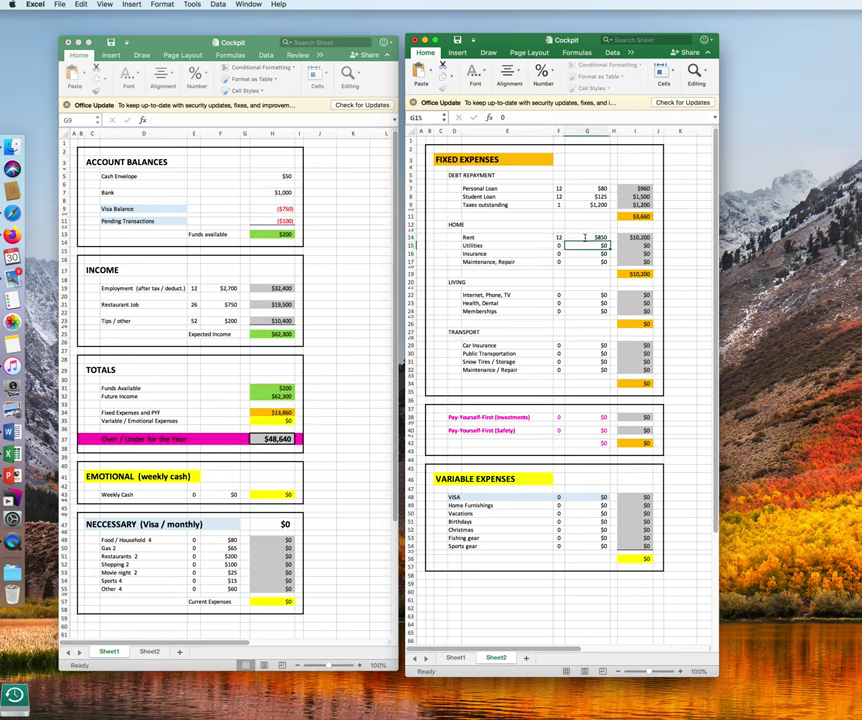
left_click(561, 245)
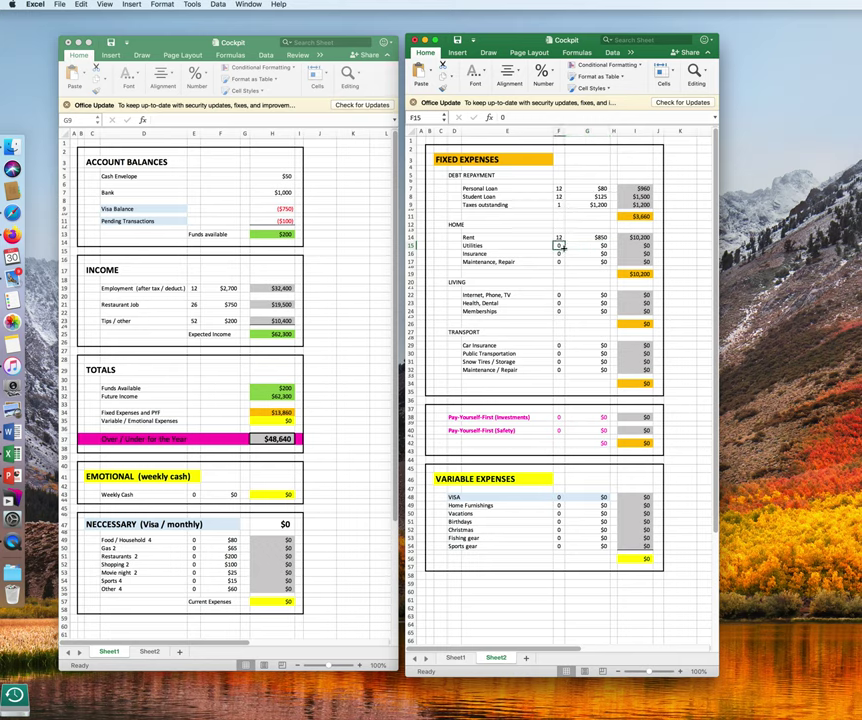
type("12")
key("Return")
left_click(578, 245)
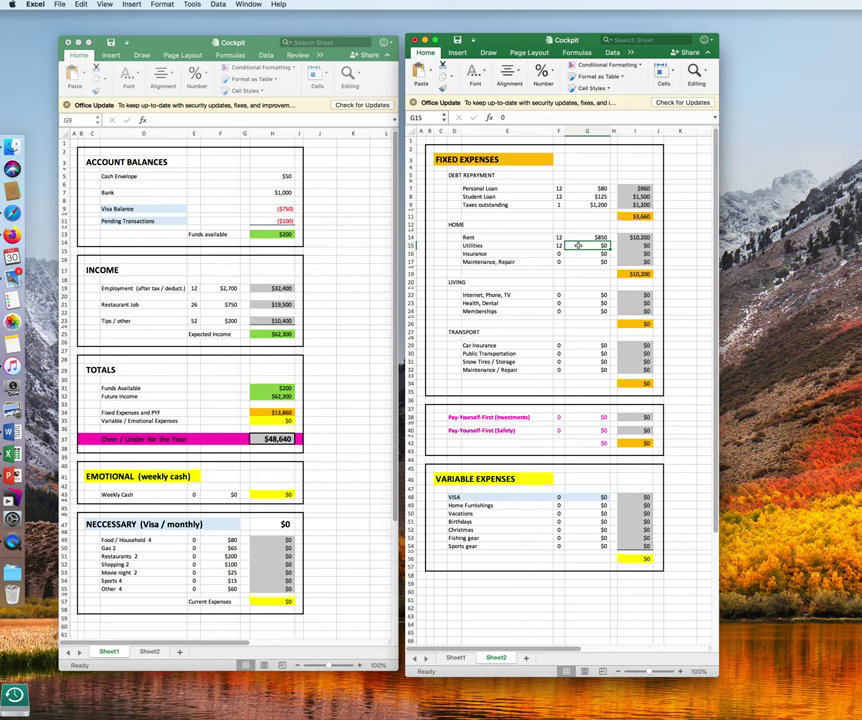
type("120")
key("Return")
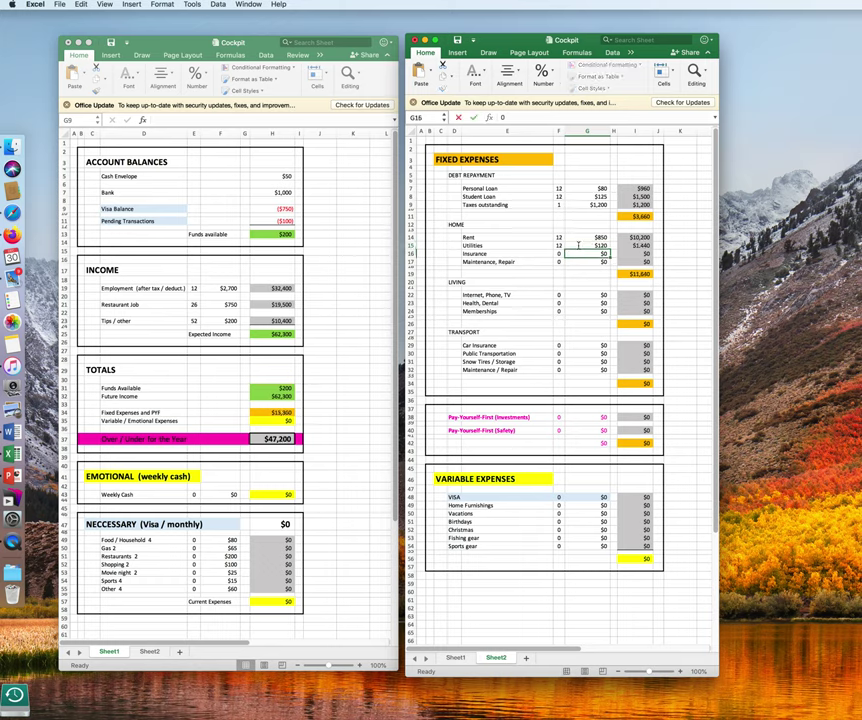
Enter Insurance as 1 × $300 and Maintenance, Repair as 2 × $250.
left_click(558, 254)
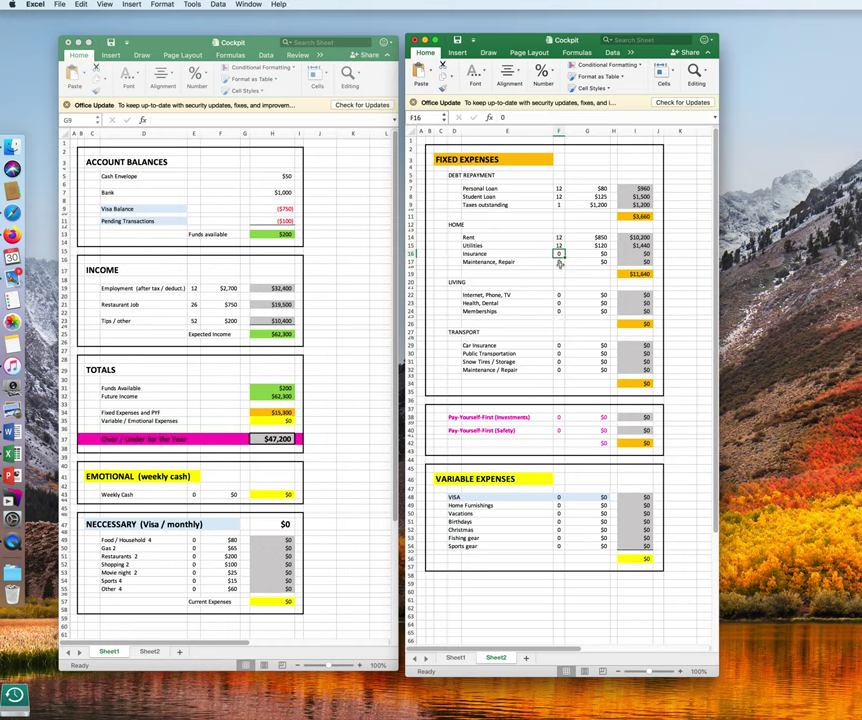
type("1")
left_click(599, 255)
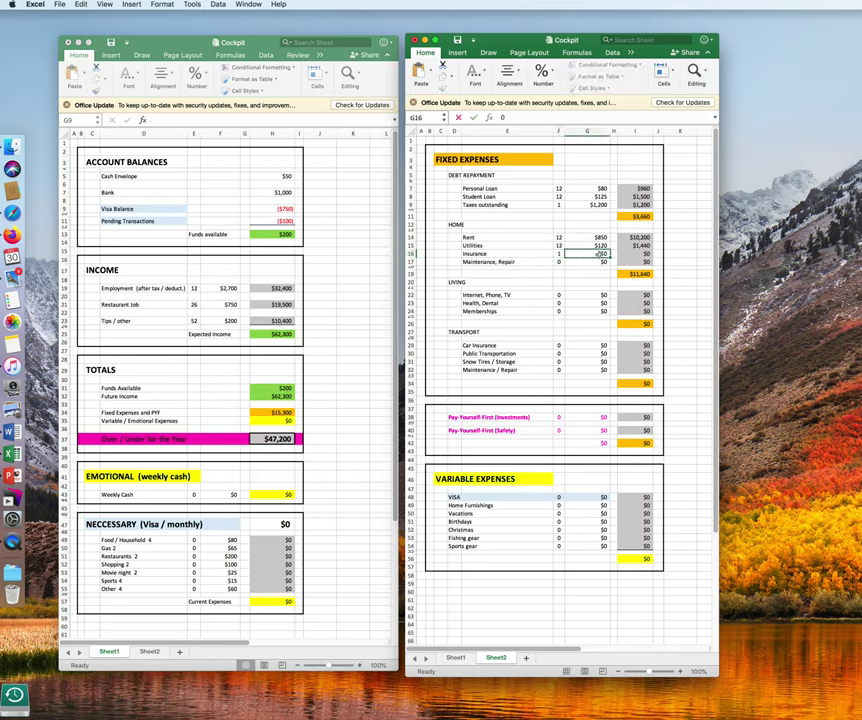
type("300")
key("Return")
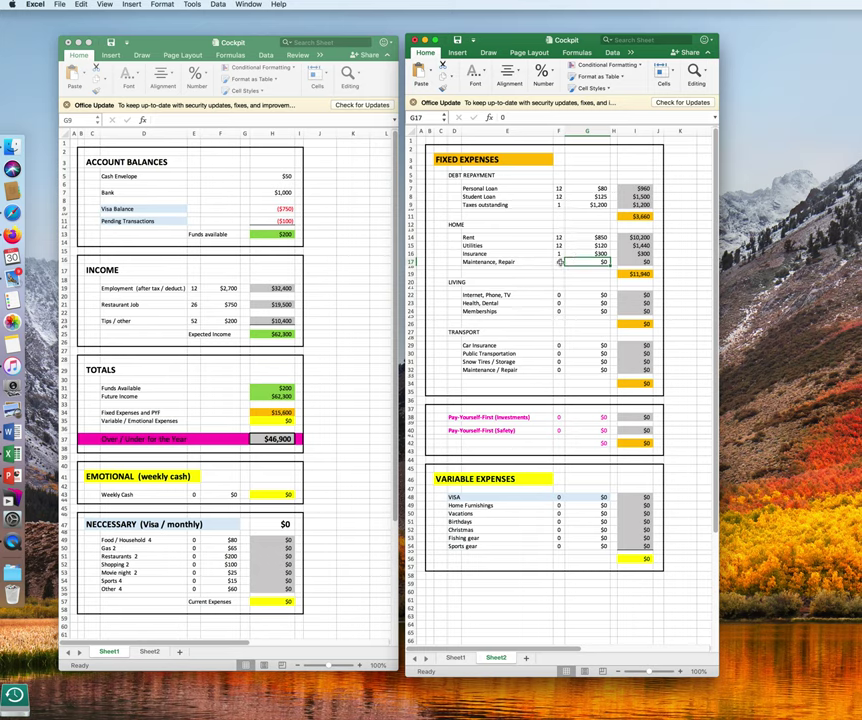
left_click(560, 261)
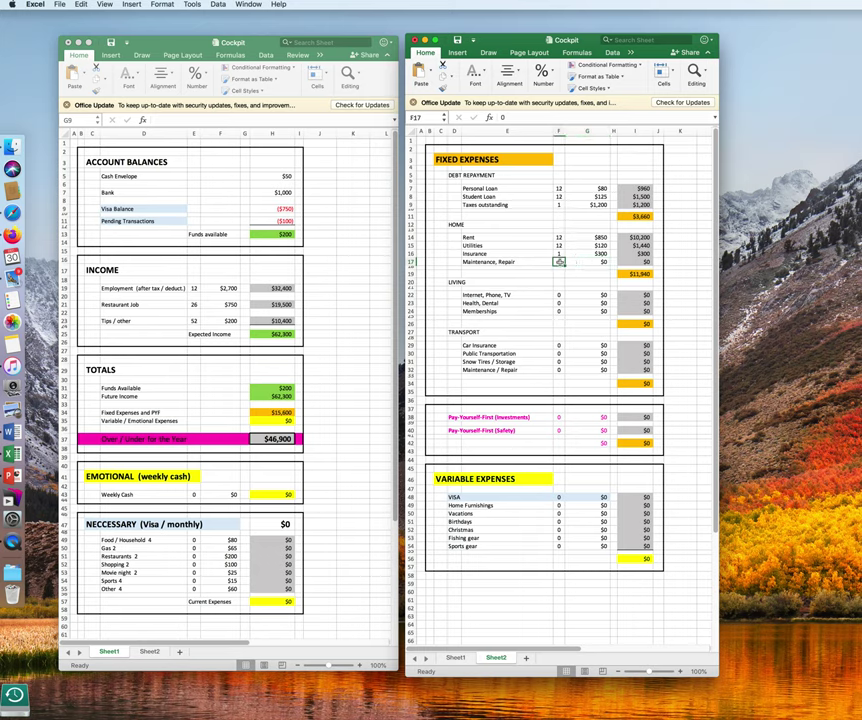
type("2")
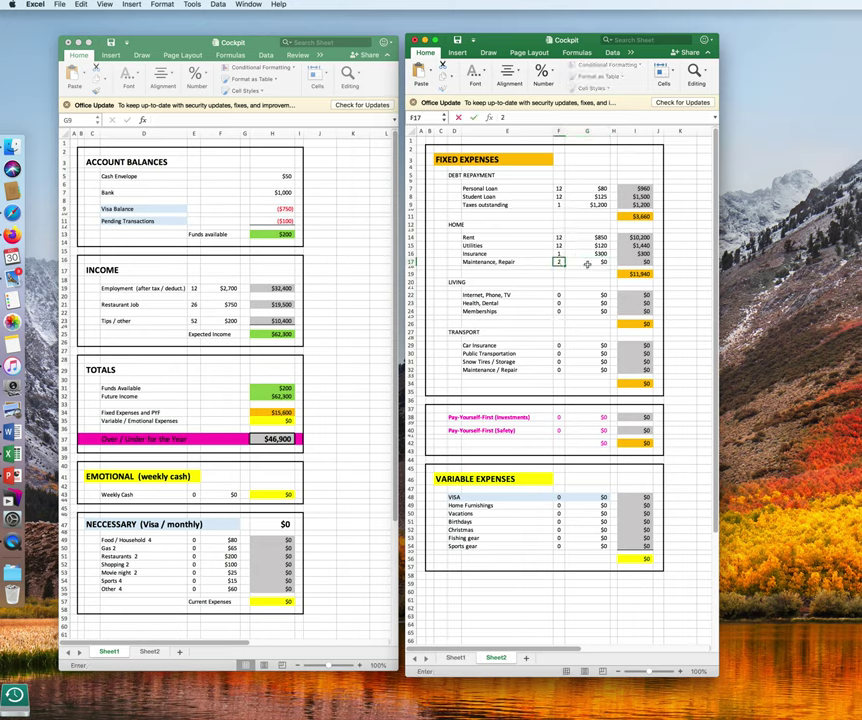
left_click(587, 262)
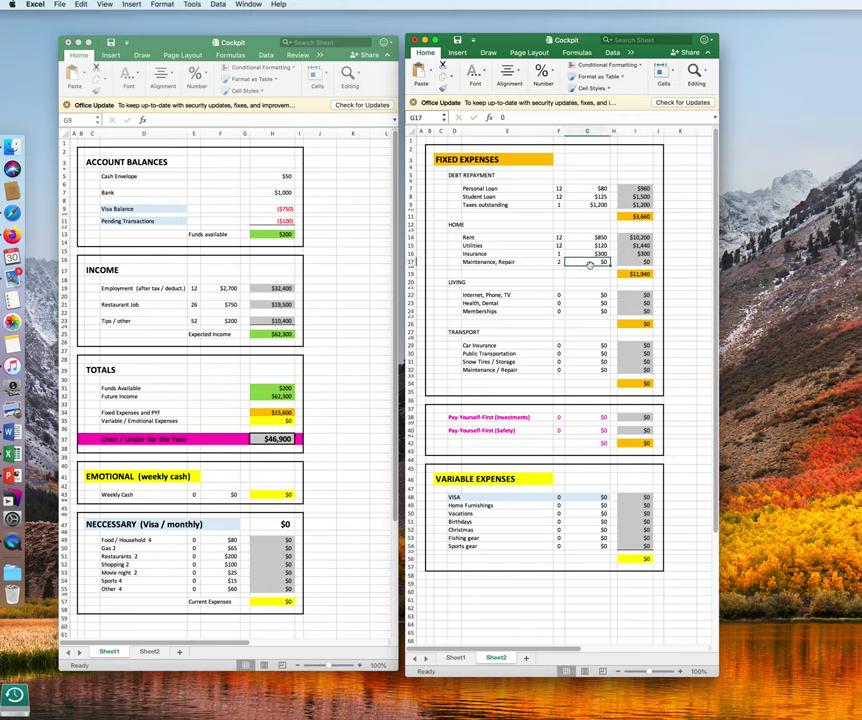
type("250")
key("Return")
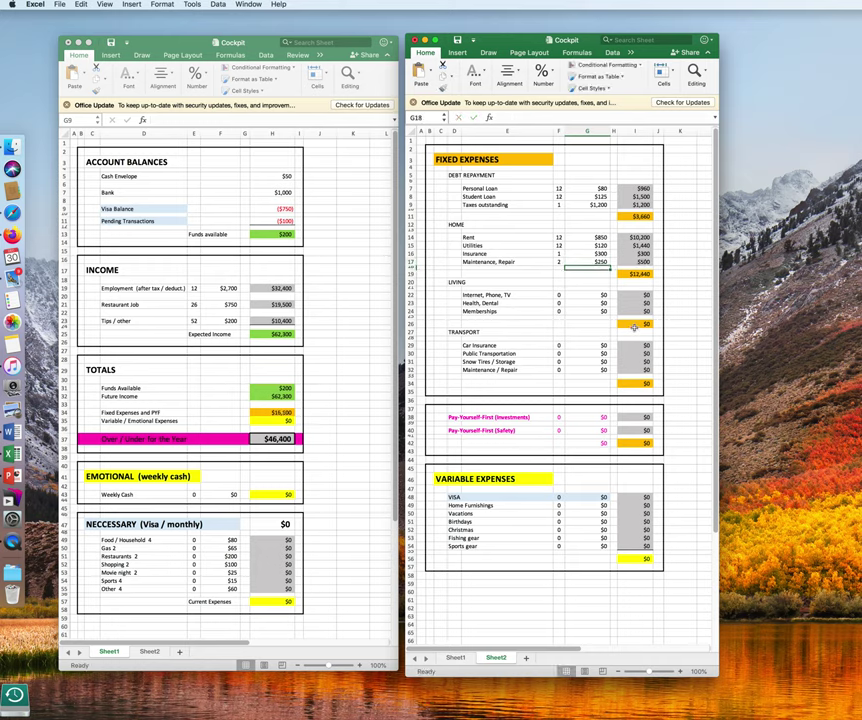
Enter Internet, Phone, TV as 12 × $110.
left_click(559, 296)
type("12")
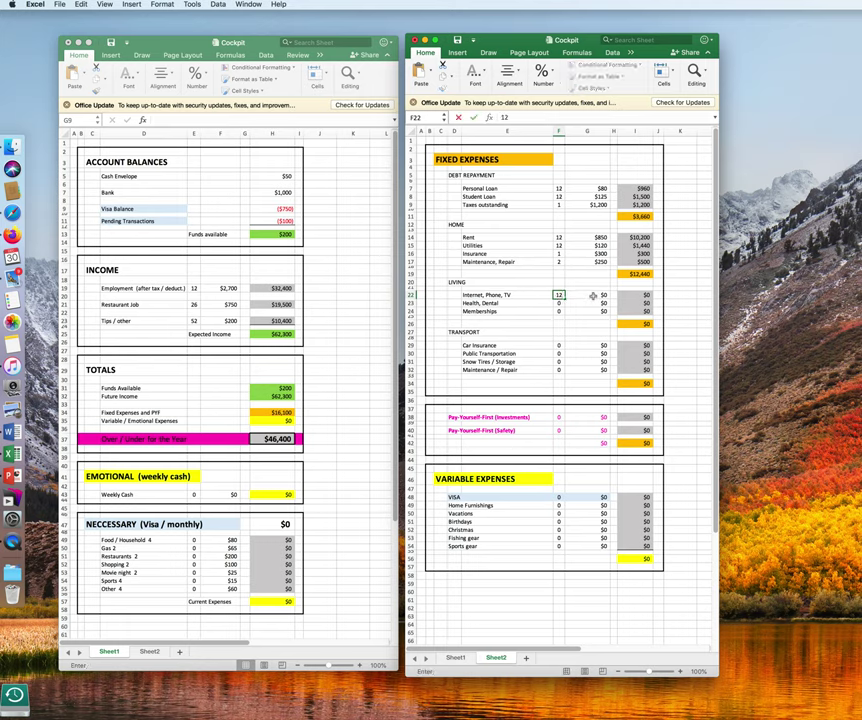
left_click(593, 296)
type("11")
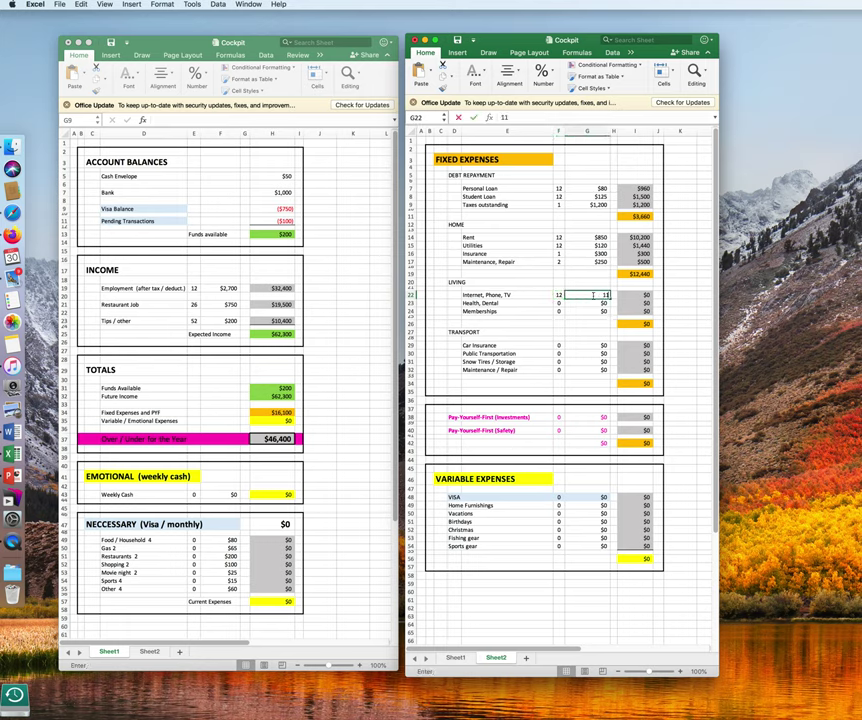
type("0")
key("Return")
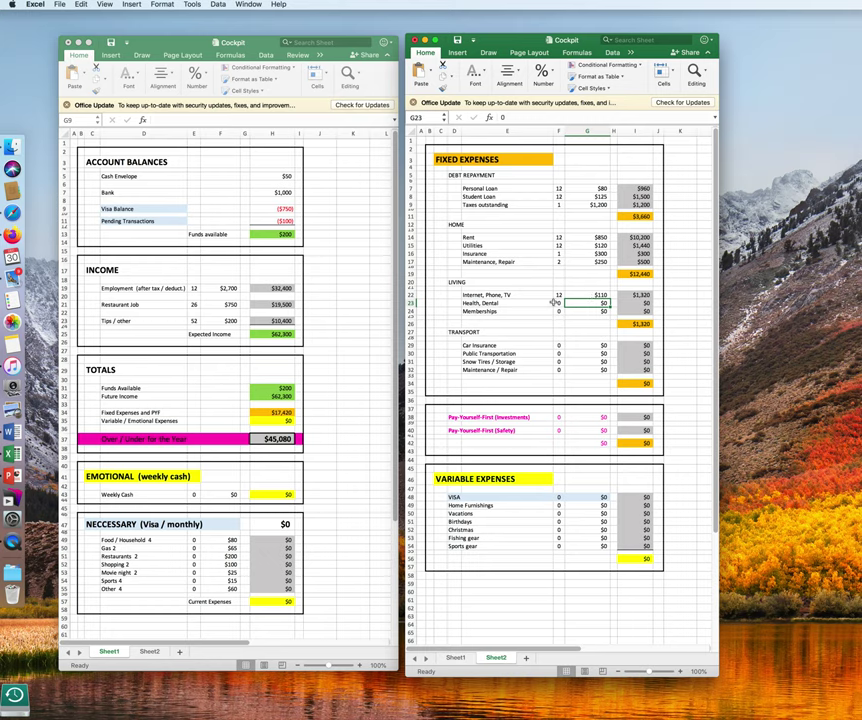
Enter Health, Dental as 4 × $250 and Memberships as 12 × $75.
left_click(560, 304)
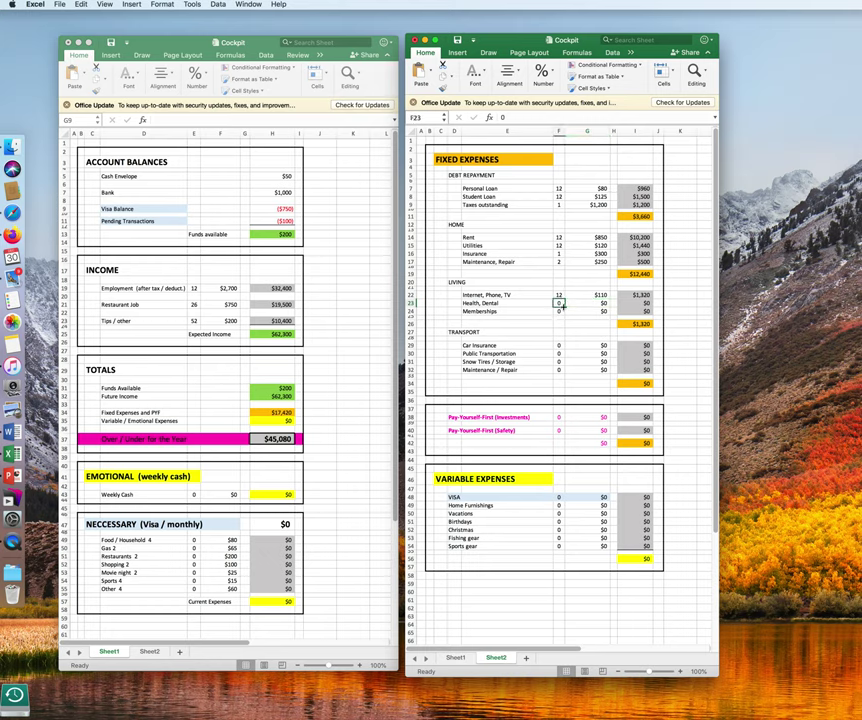
type("4")
left_click(584, 304)
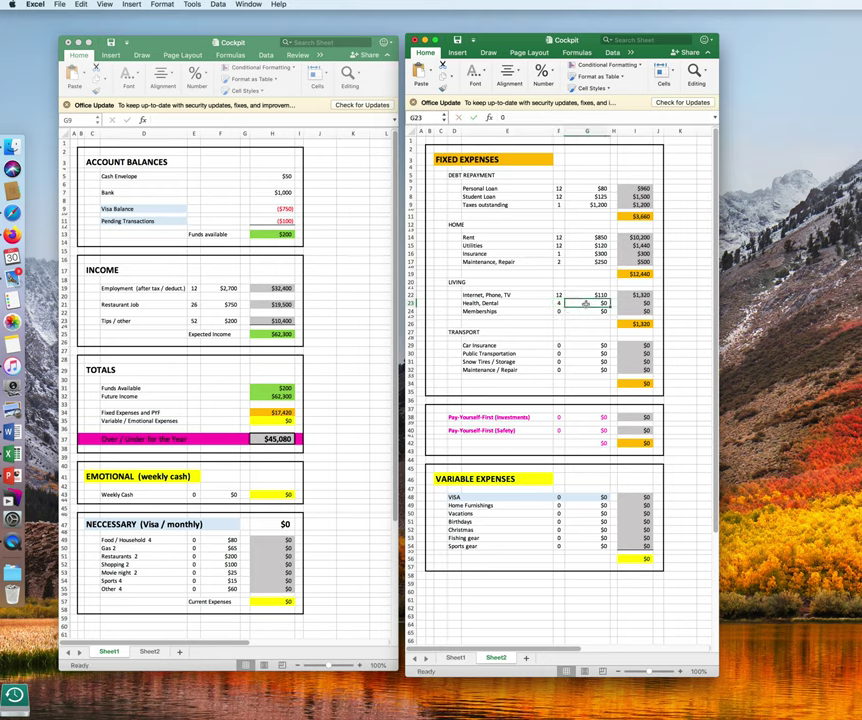
type("250")
key("Return")
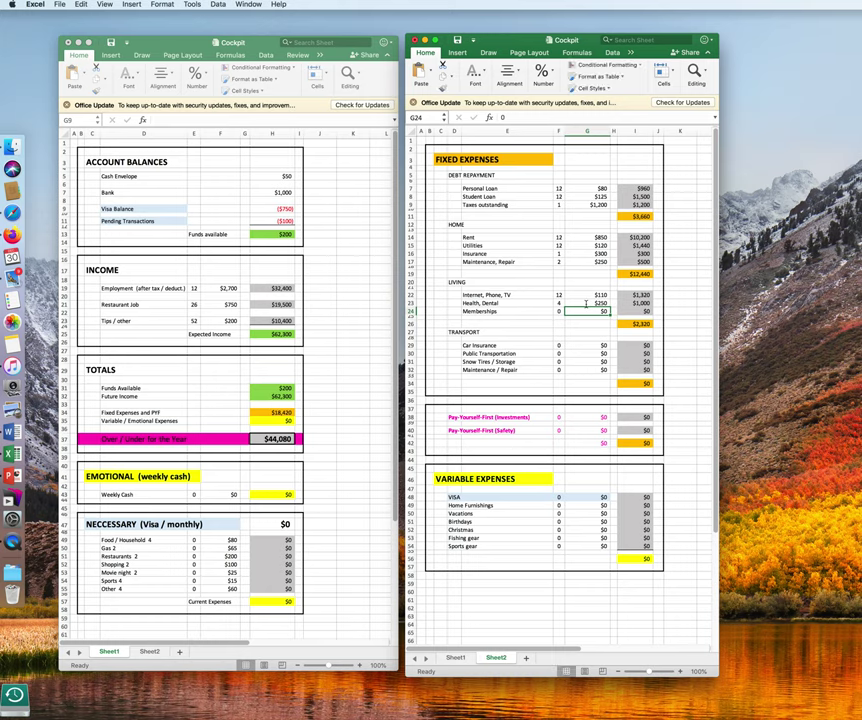
left_click(559, 311)
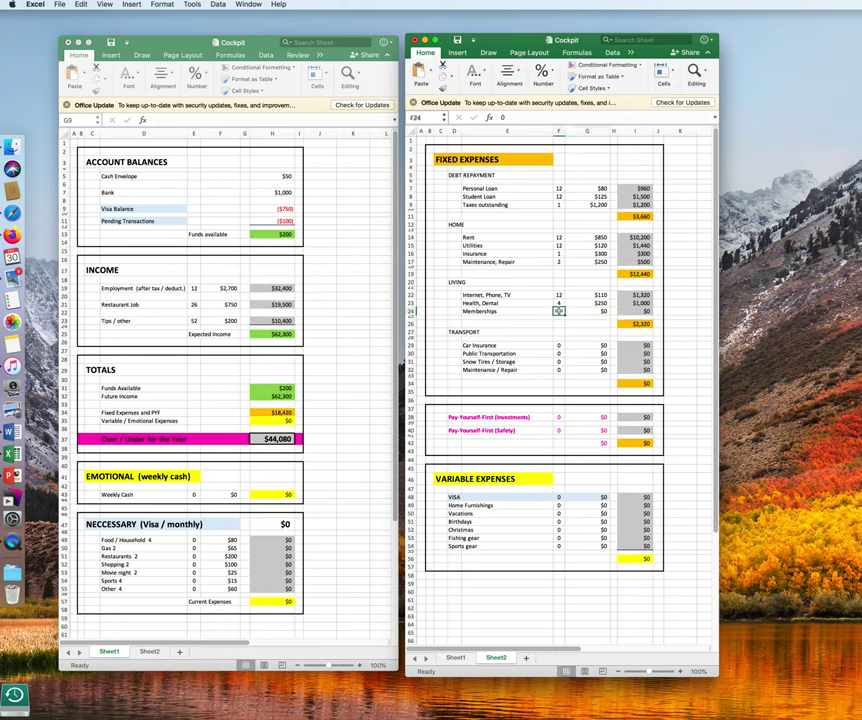
type("12")
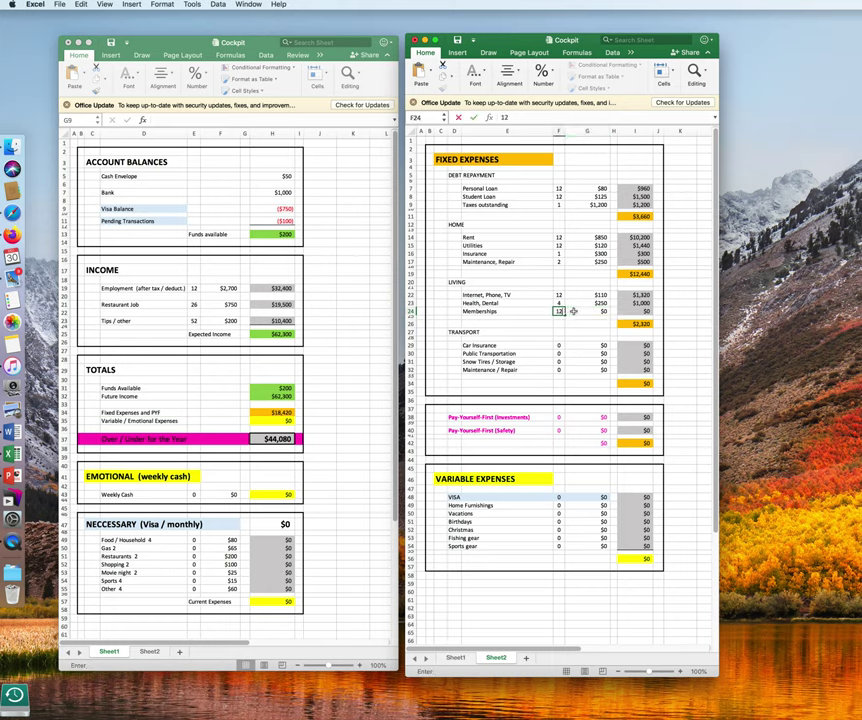
left_click(582, 312)
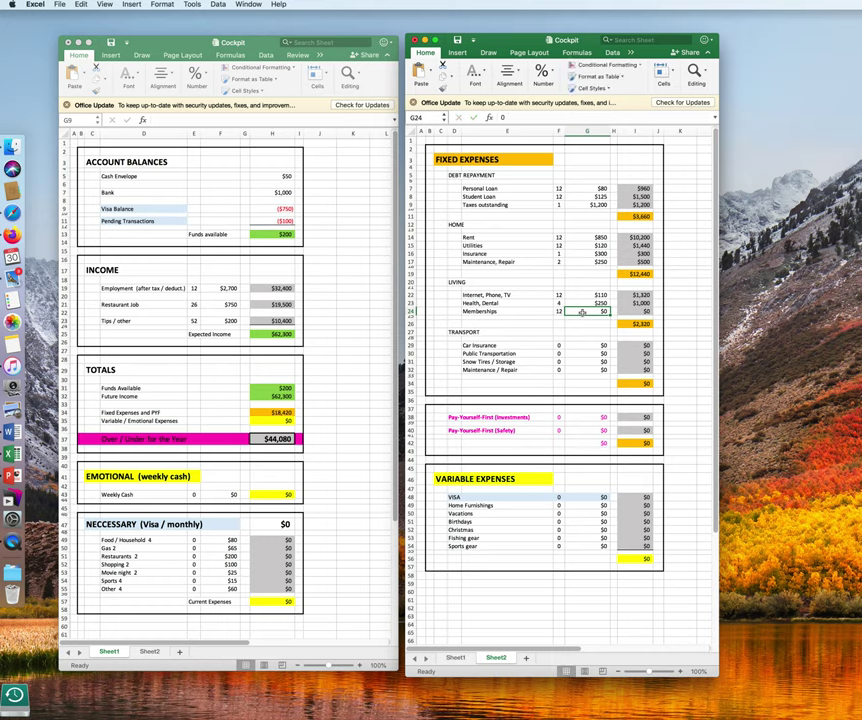
type("75")
key("Return")
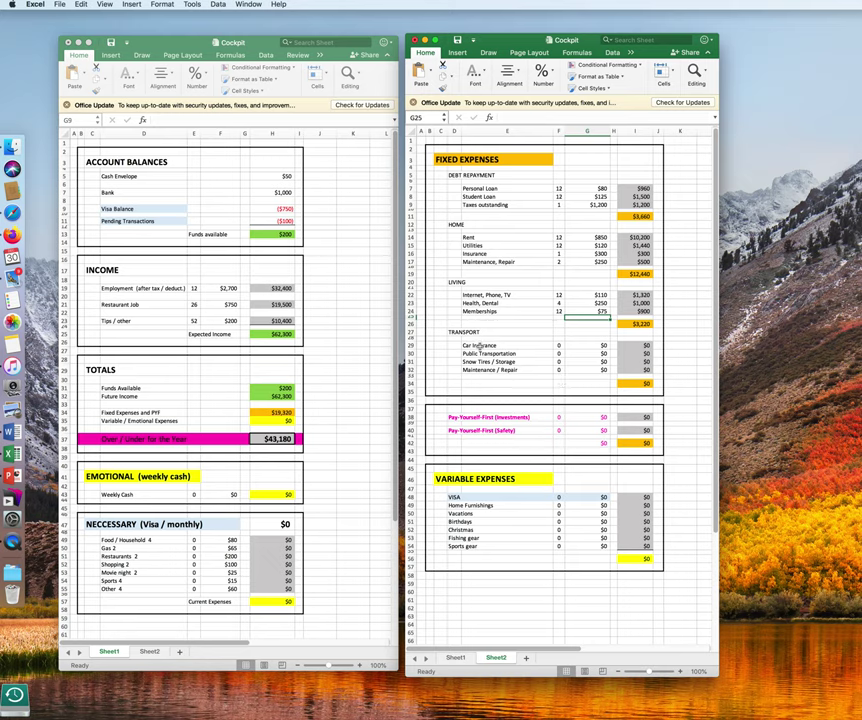
Enter Car Insurance as 12 × $150 and Public Transportation as 12 × $75.
left_click(556, 345)
type("12")
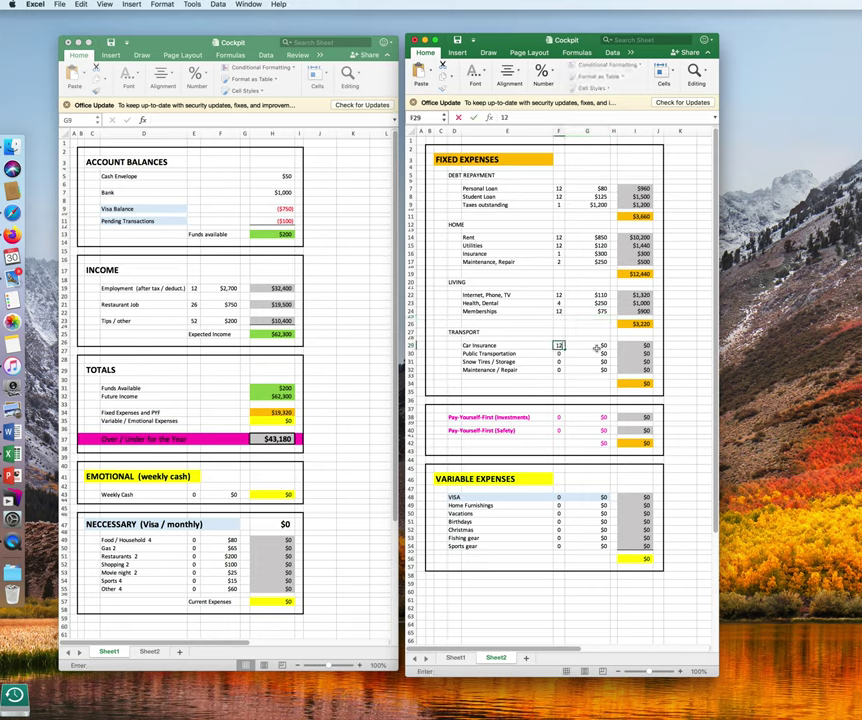
key("Tab")
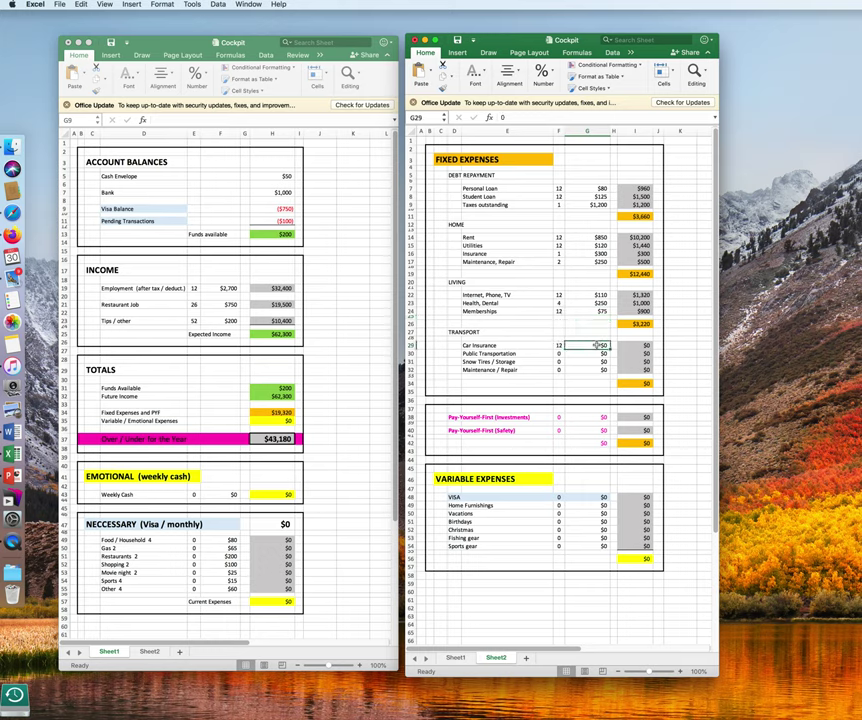
type("150")
key("Return")
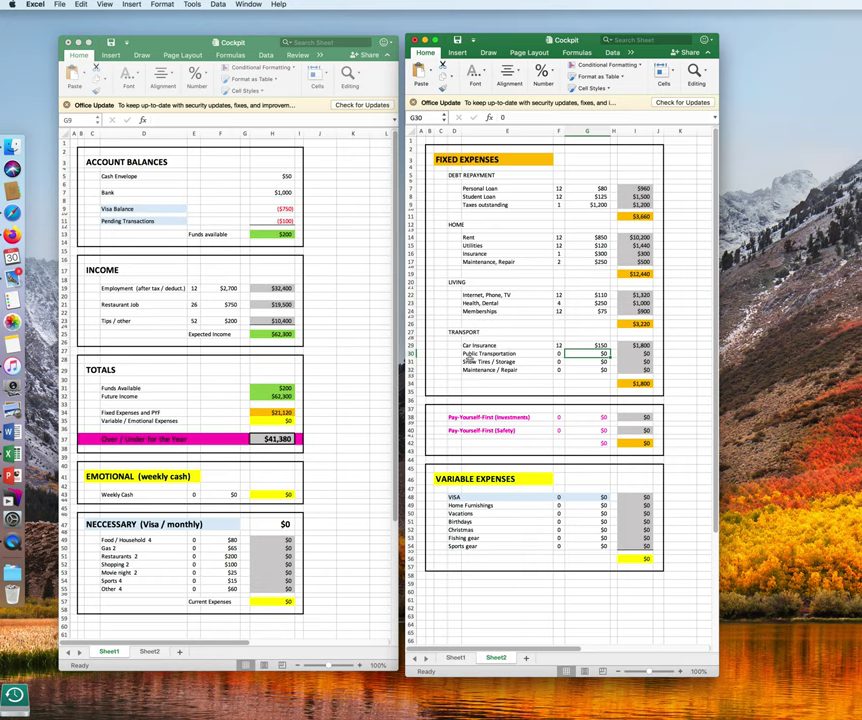
left_click(558, 355)
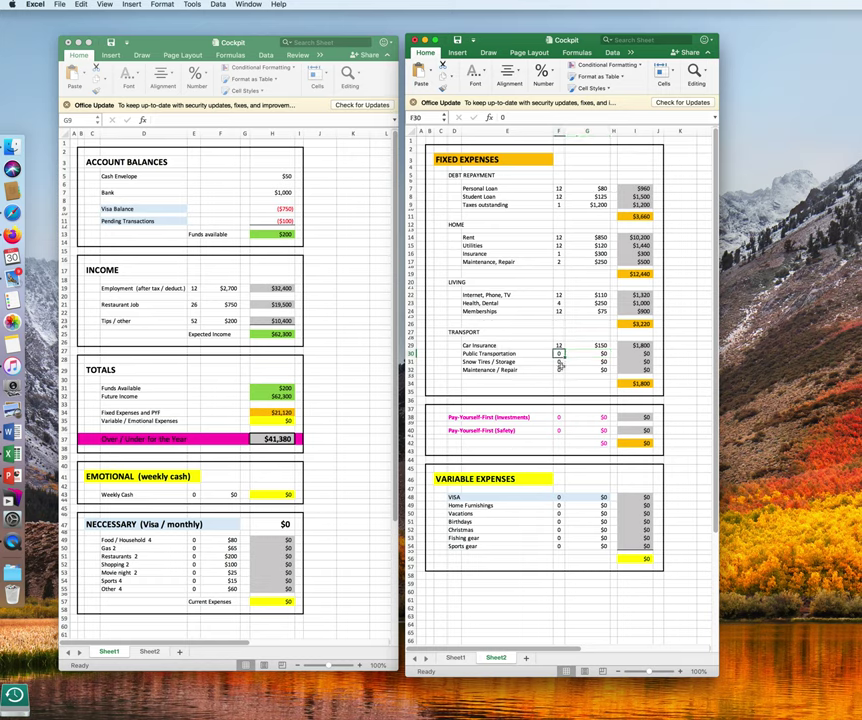
type("12")
left_click(590, 354)
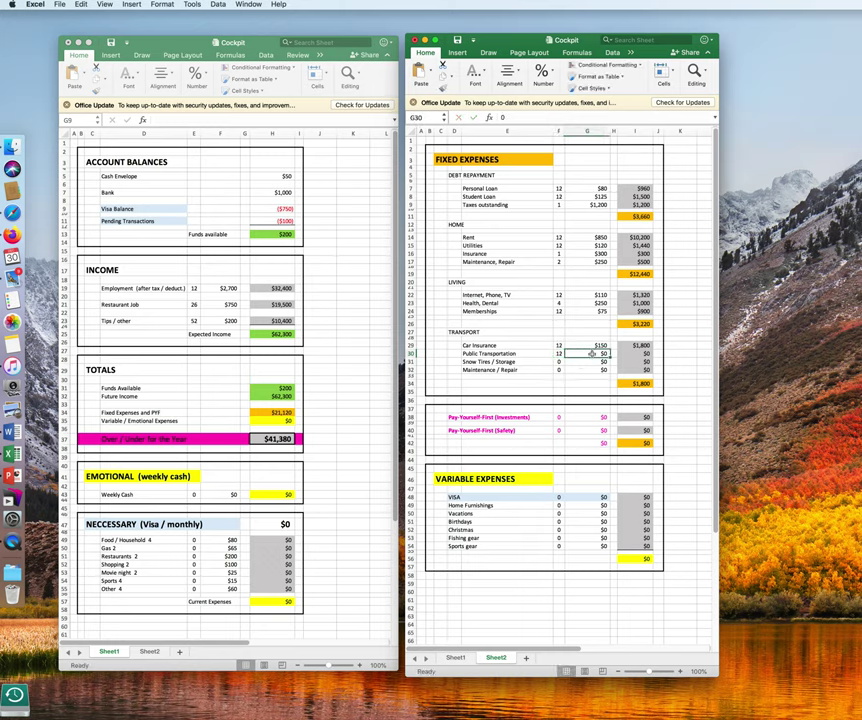
type("75")
key("Return")
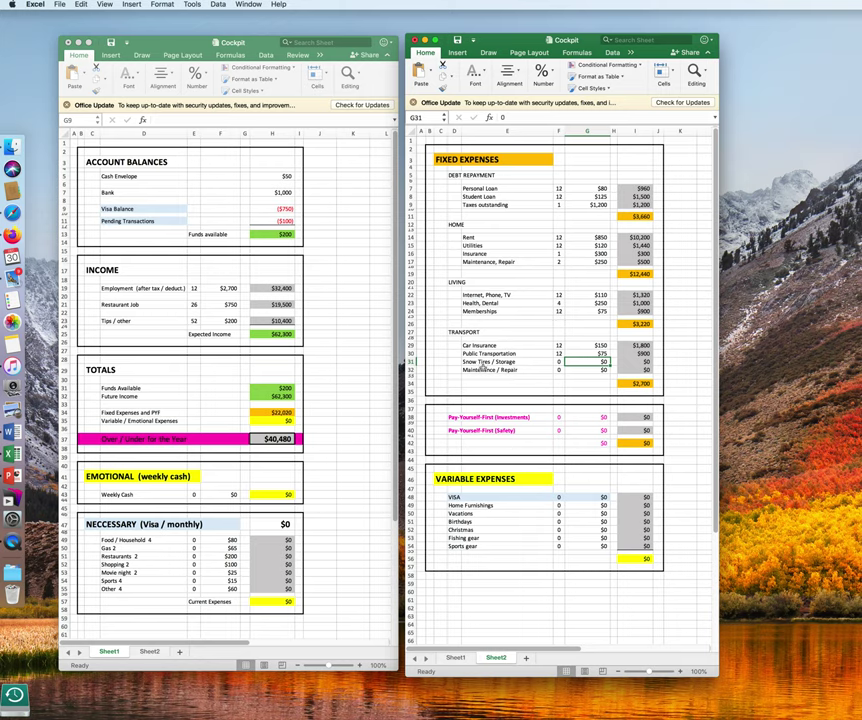
Enter Snow Tires / Storage as 2 × $100 and Maintenance / Repair as 4 × $300.
left_click(559, 362)
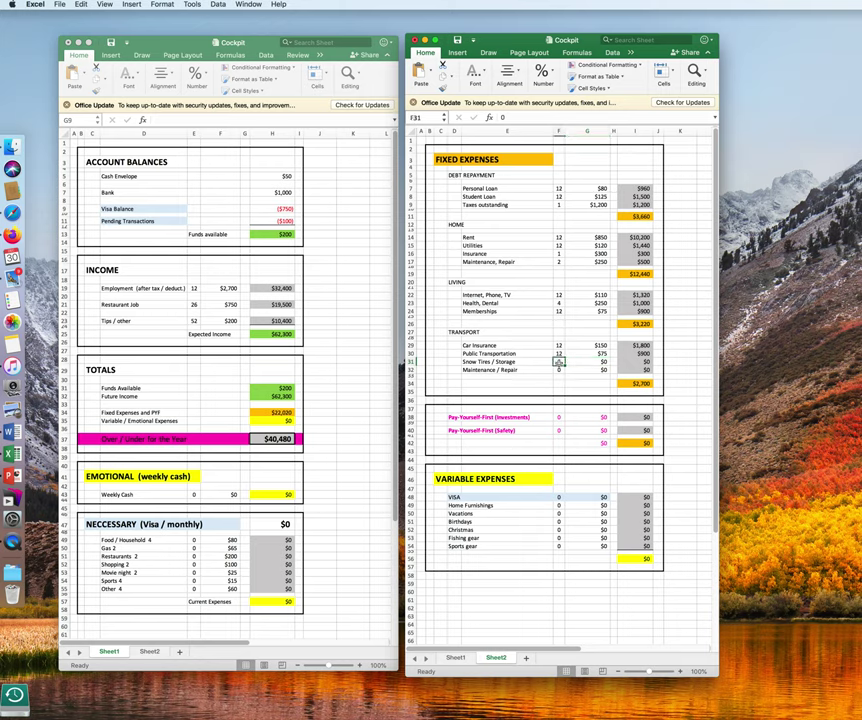
type("2")
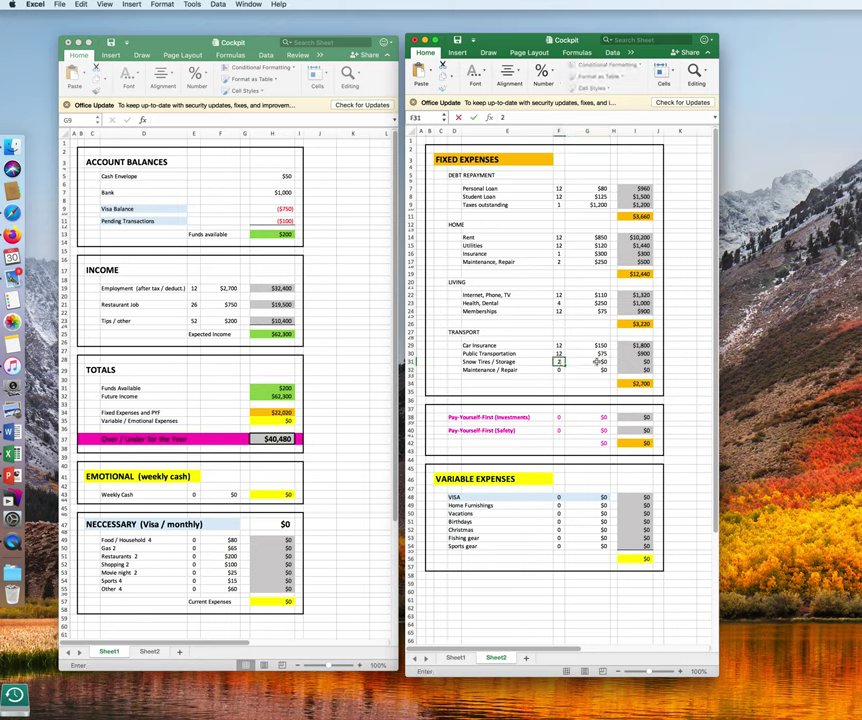
left_click(596, 362)
type("1")
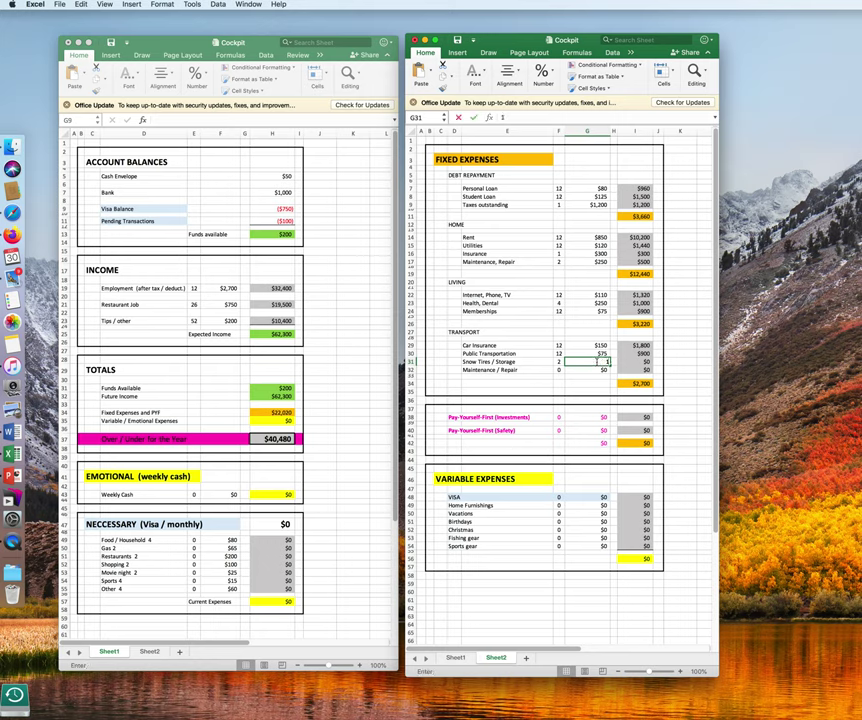
type("00")
key("Return")
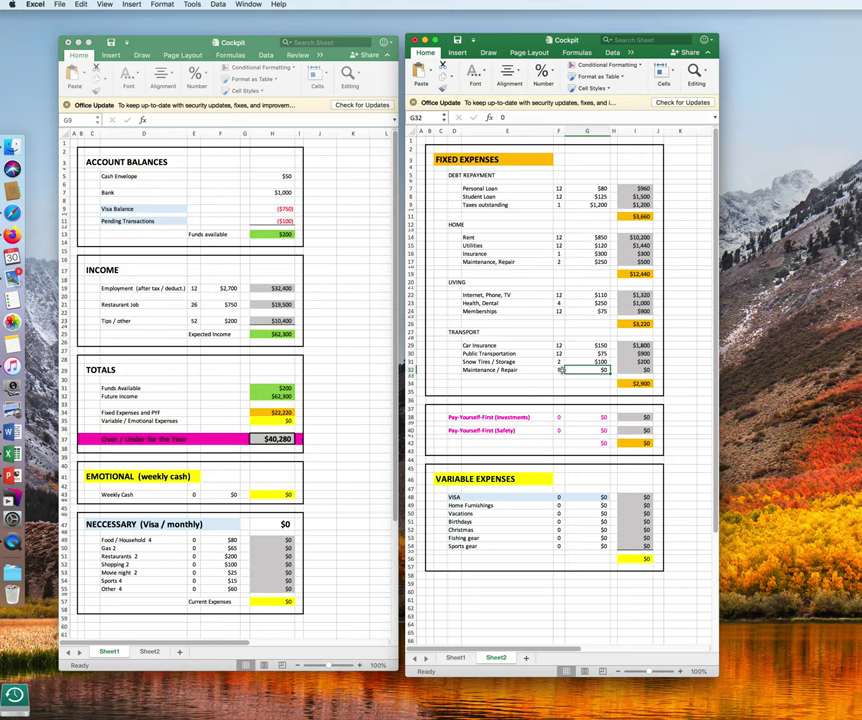
left_click(560, 370)
type("4")
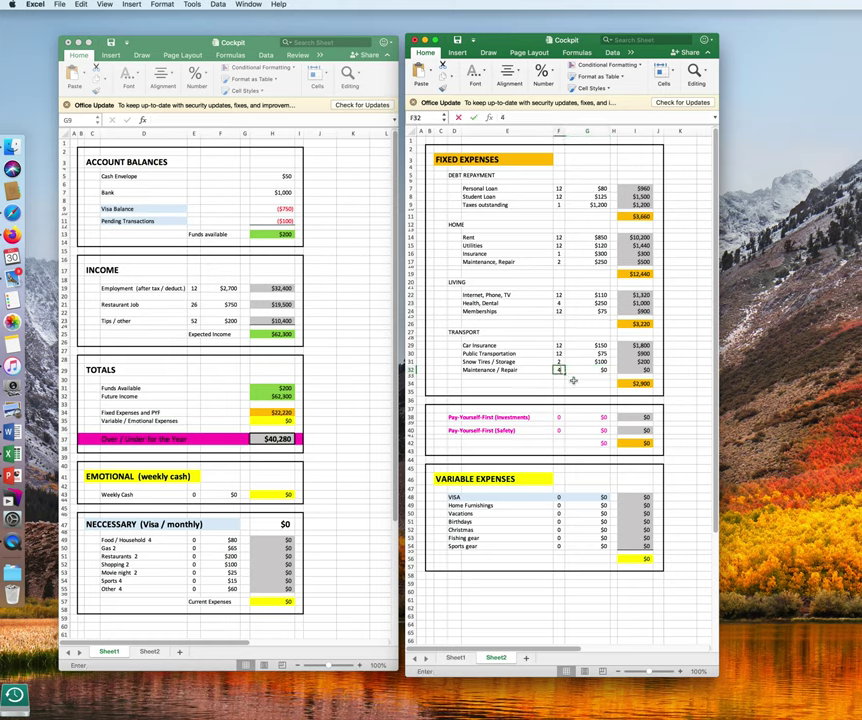
left_click(595, 370)
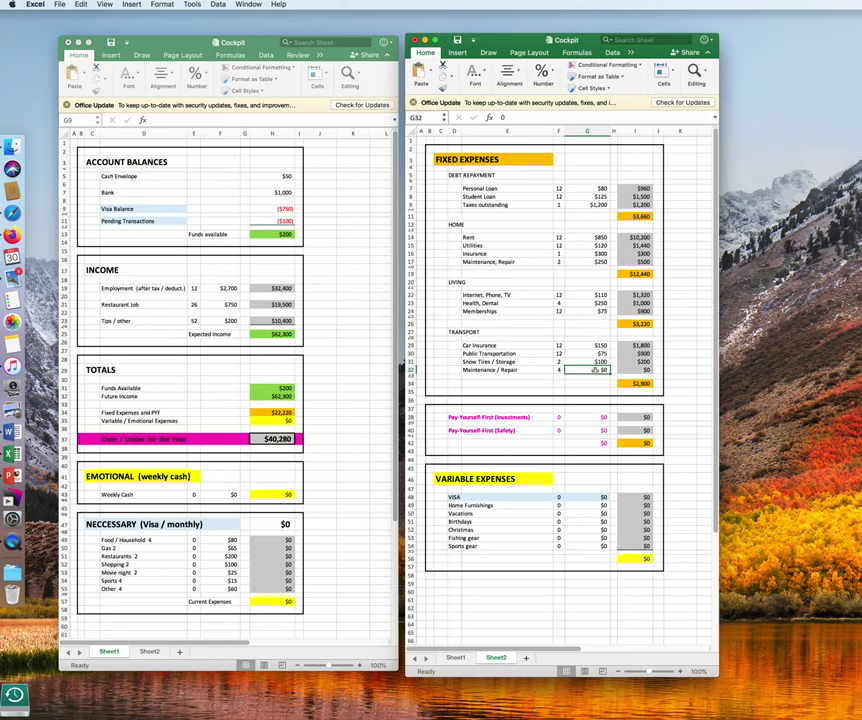
type("300")
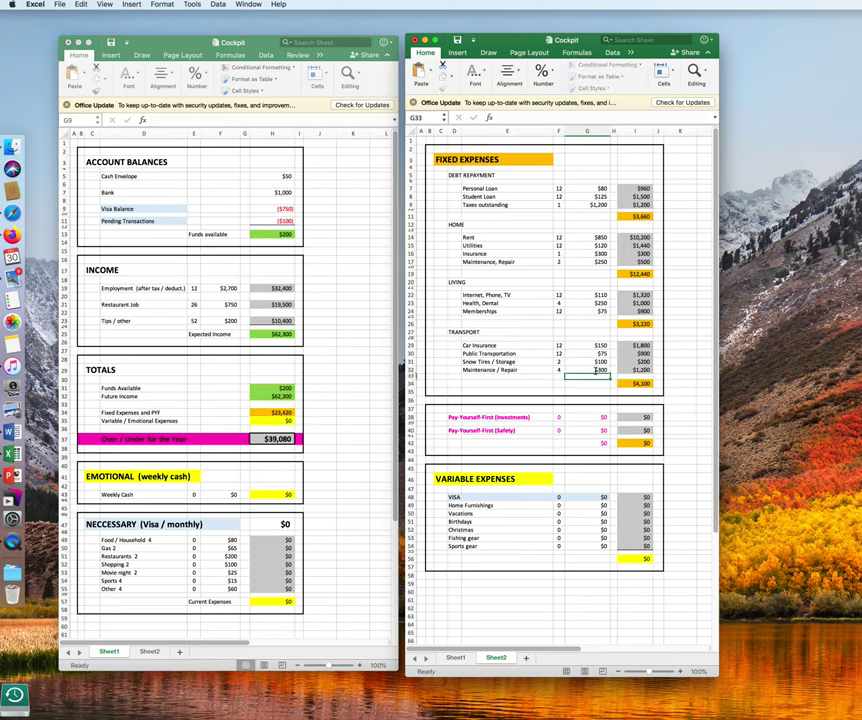
key("Return")
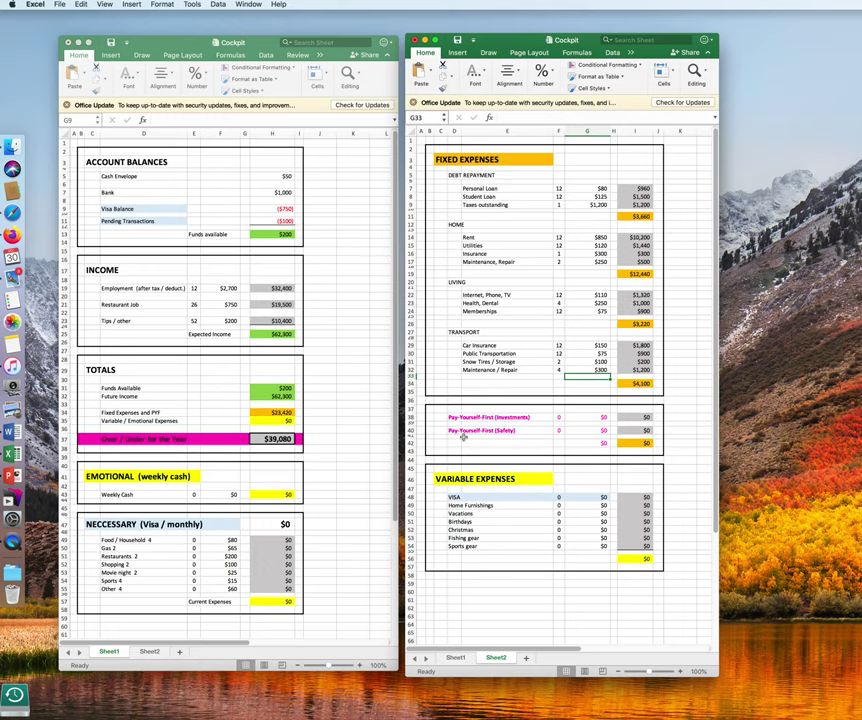
Enter Pay-Yourself-First Investments as 12 × $200 in F38:G38.
left_click(559, 417)
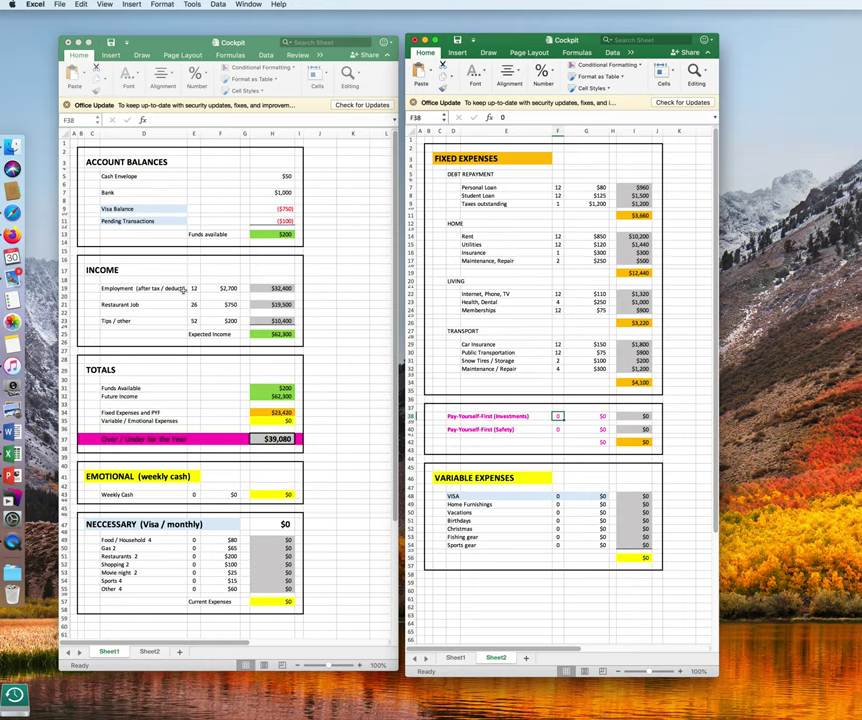
left_click(558, 416)
type("12")
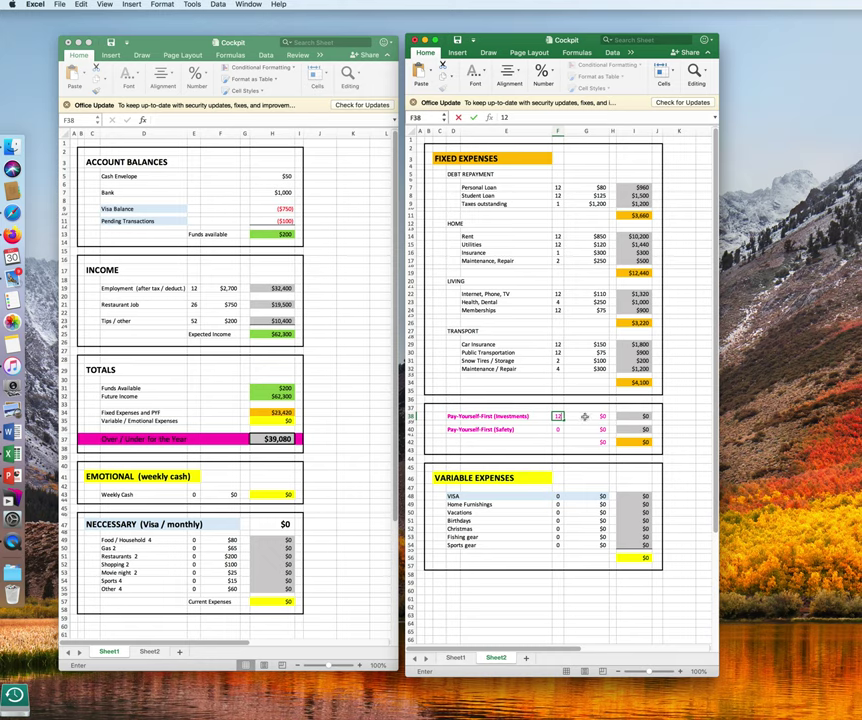
left_click(584, 416)
type("200")
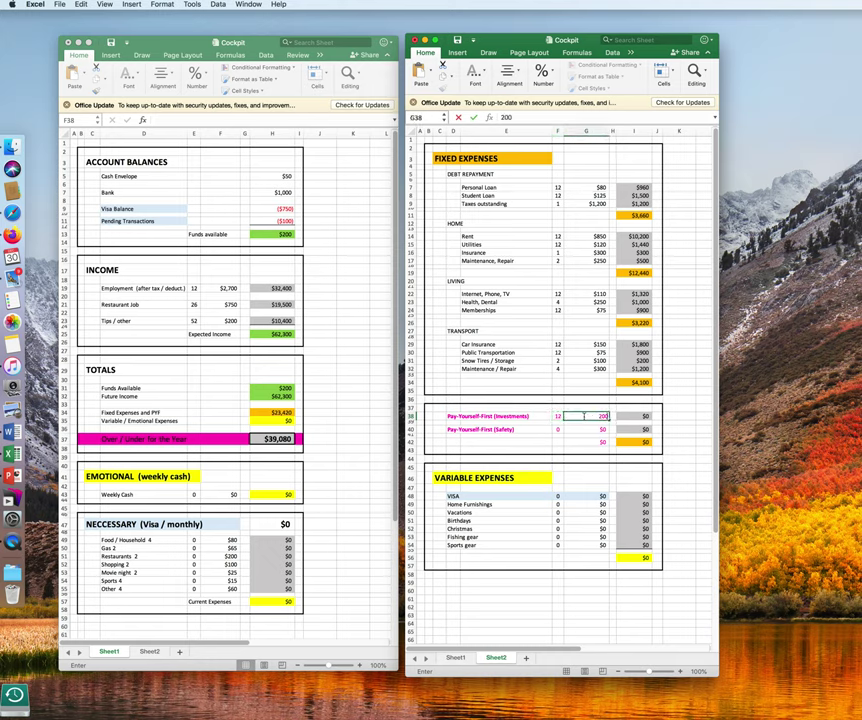
key("Return")
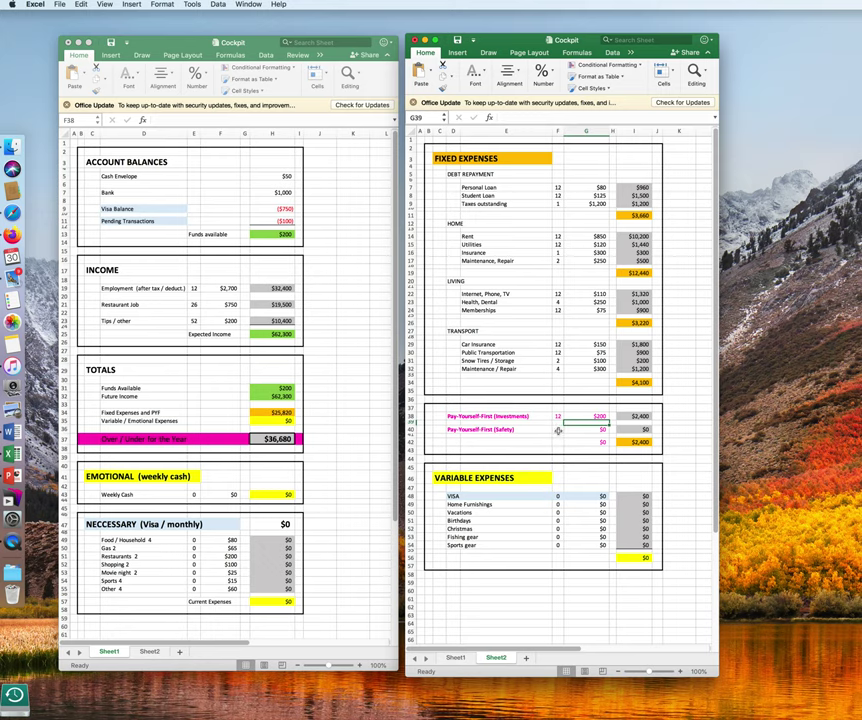
Enter Safety savings as 26 × $40 in F40:G40.
left_click(558, 431)
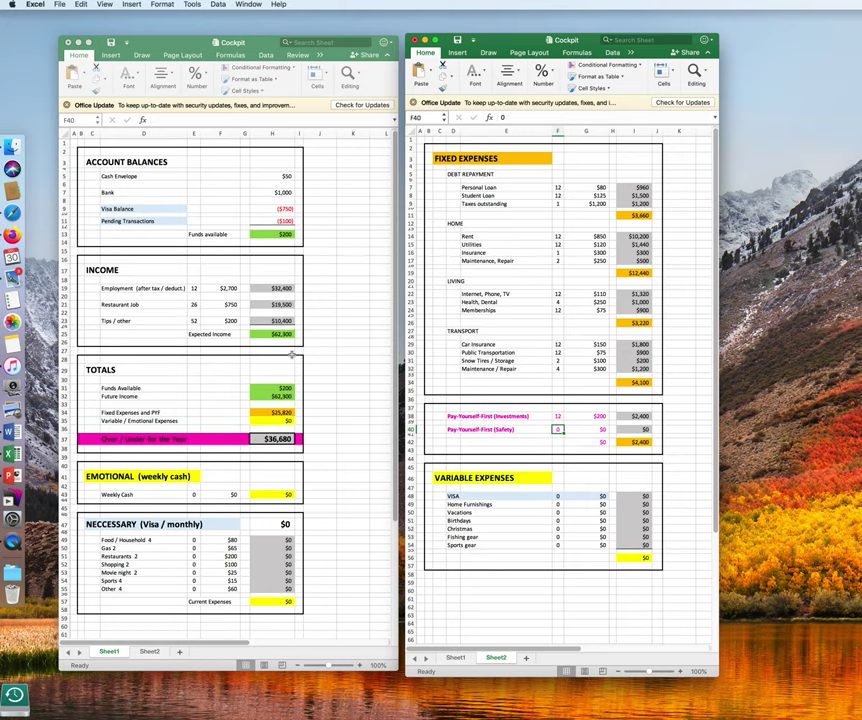
left_click(557, 428)
type("26")
left_click(578, 428)
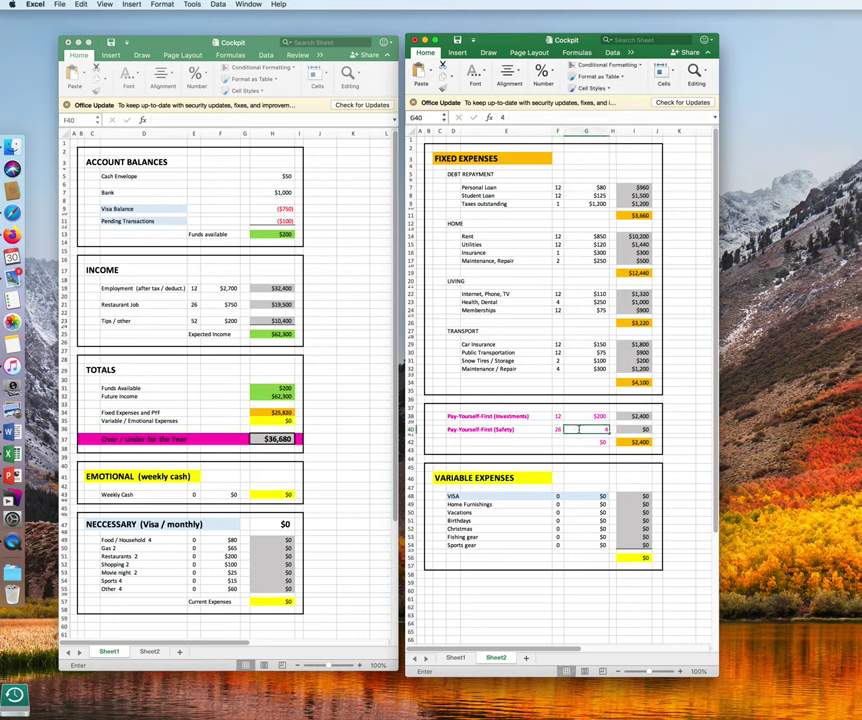
type("40")
key("Return")
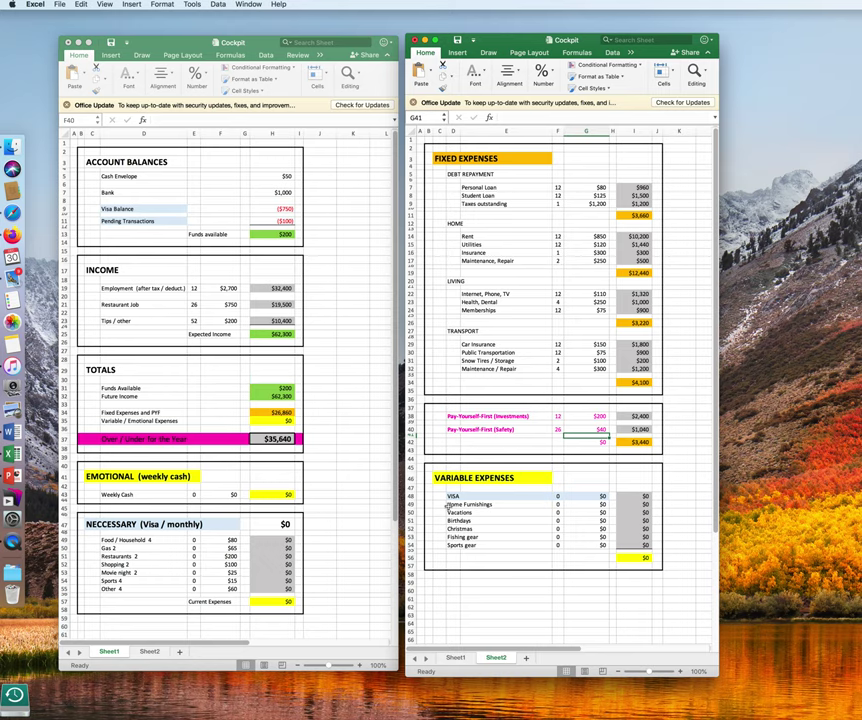
left_click(559, 504)
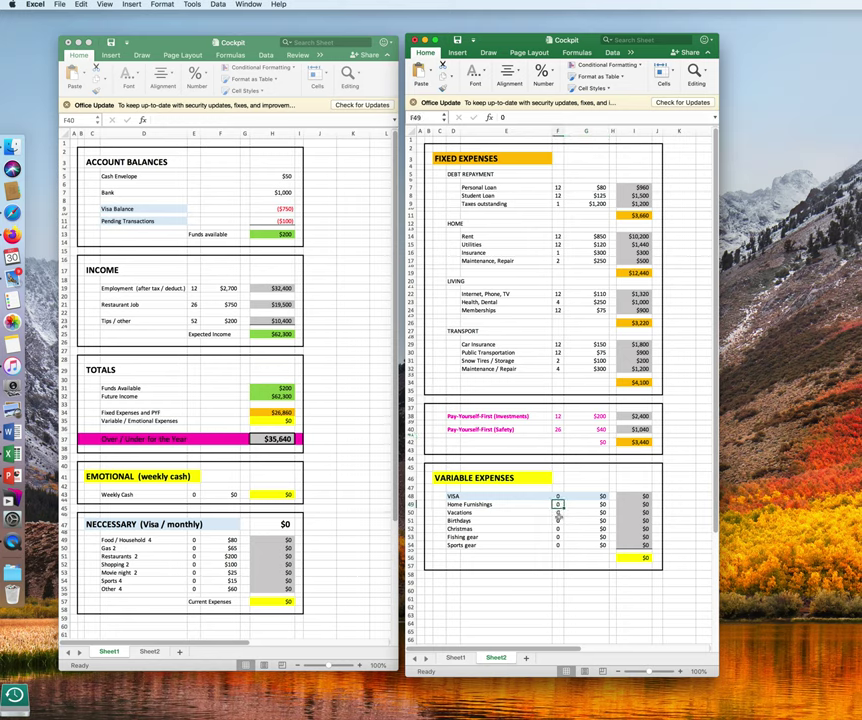
On Sheet2, enter Home Furnishings at $500 and Vacations at 2 × $1,200.
left_click(558, 512)
left_click(572, 505)
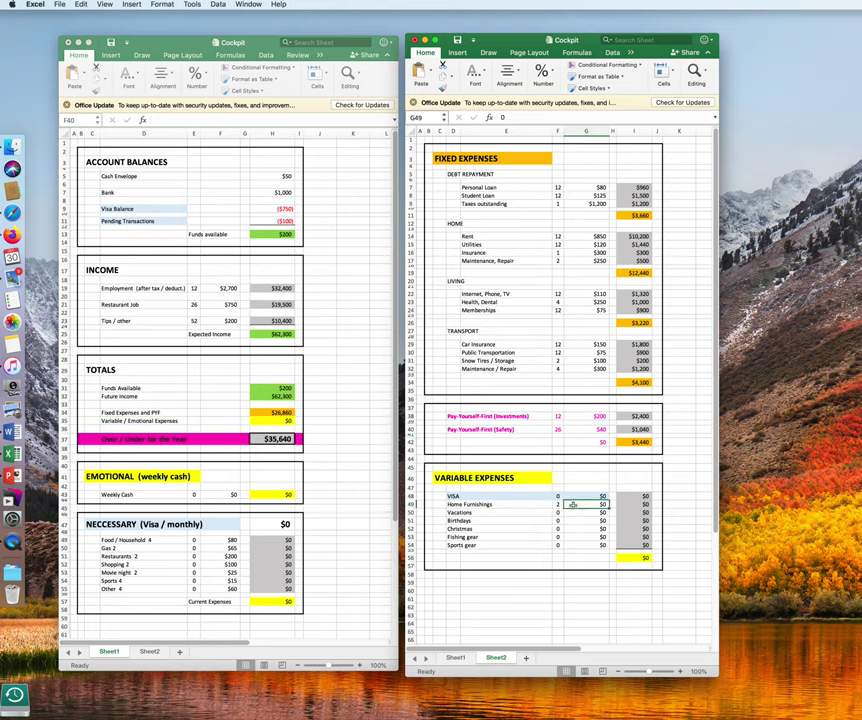
type("500")
key("Return")
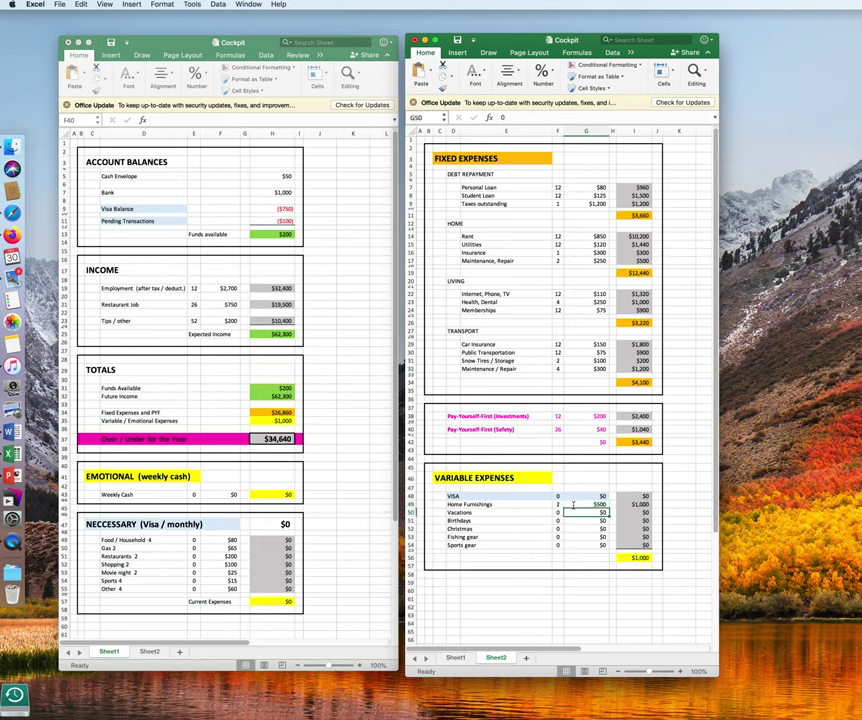
left_click(557, 512)
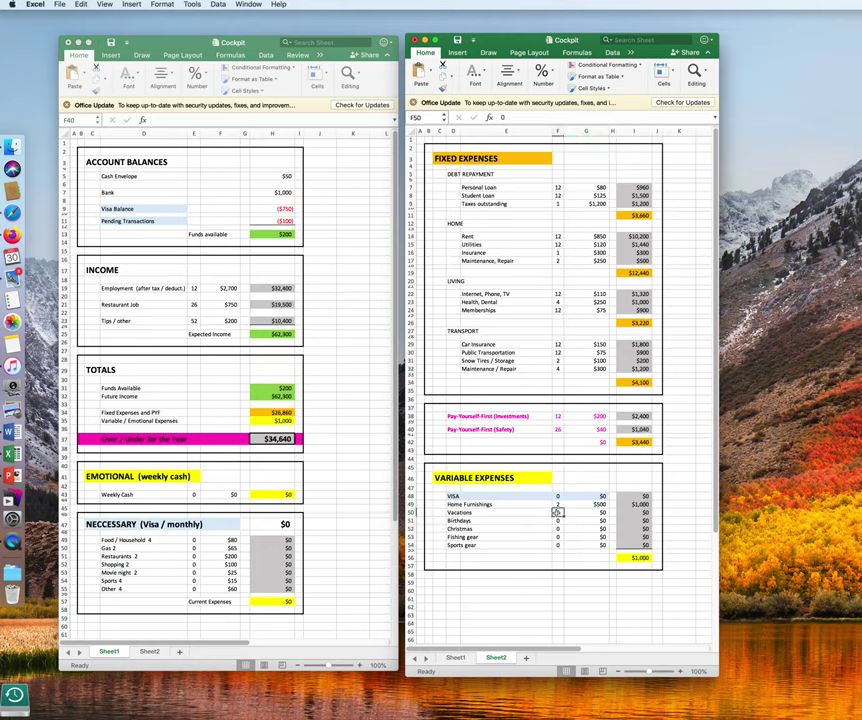
type("2")
left_click(583, 513)
type("1,")
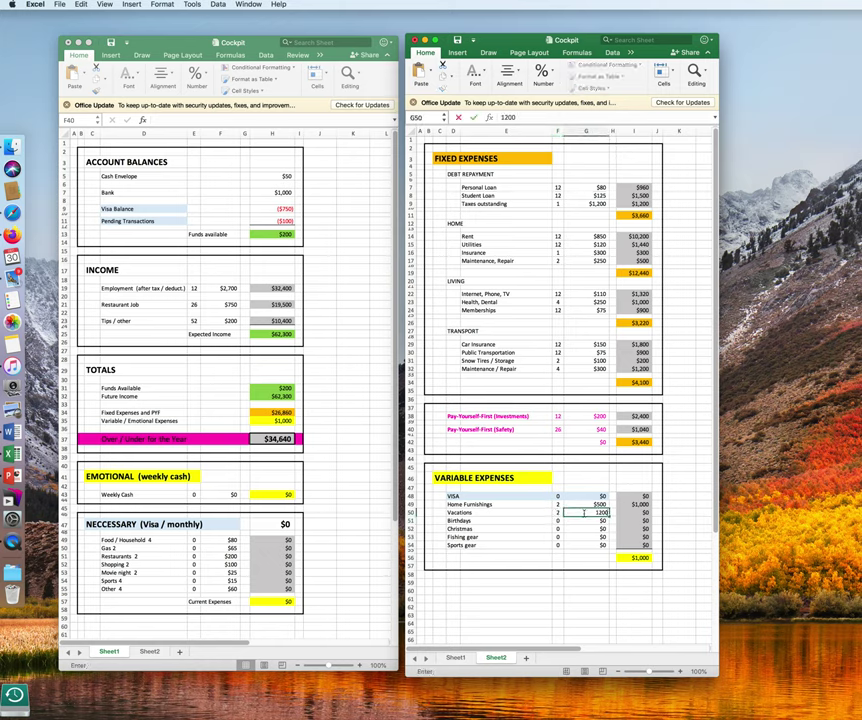
type("200")
key("Return")
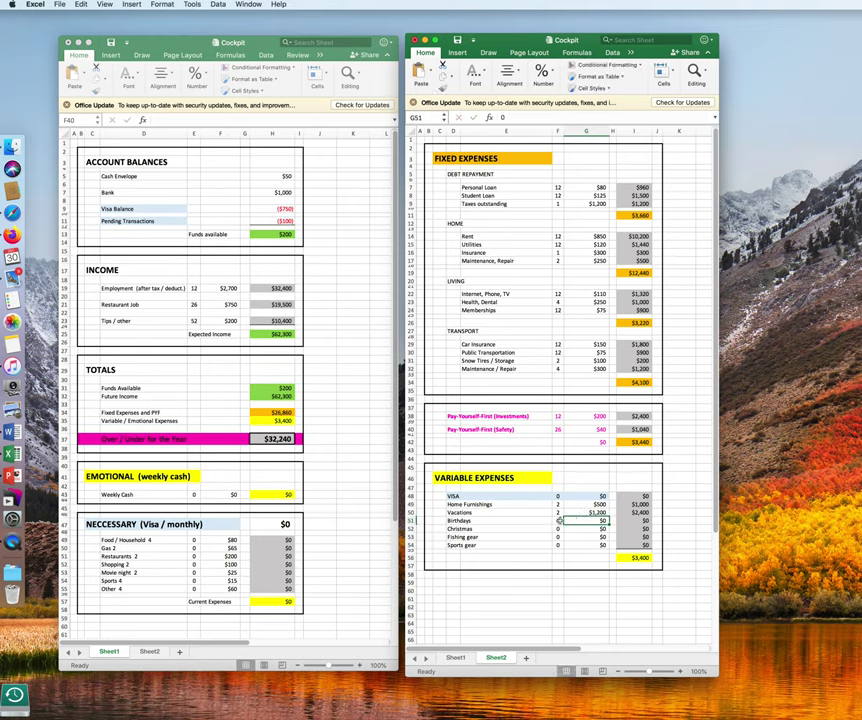
Enter Birthdays and Christmas at 6 × $80 each.
left_click(560, 520)
type("6")
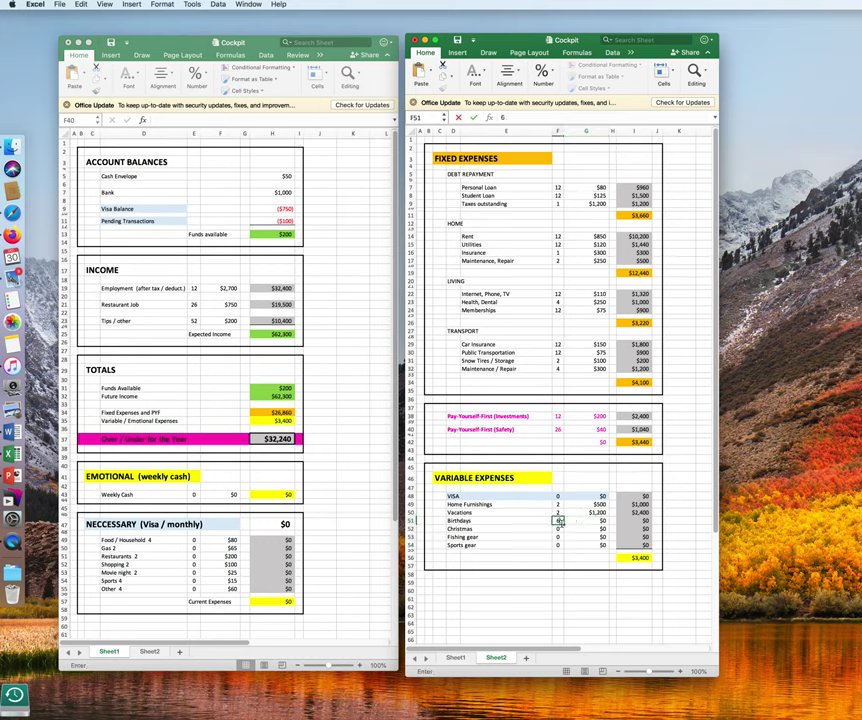
left_click(586, 520)
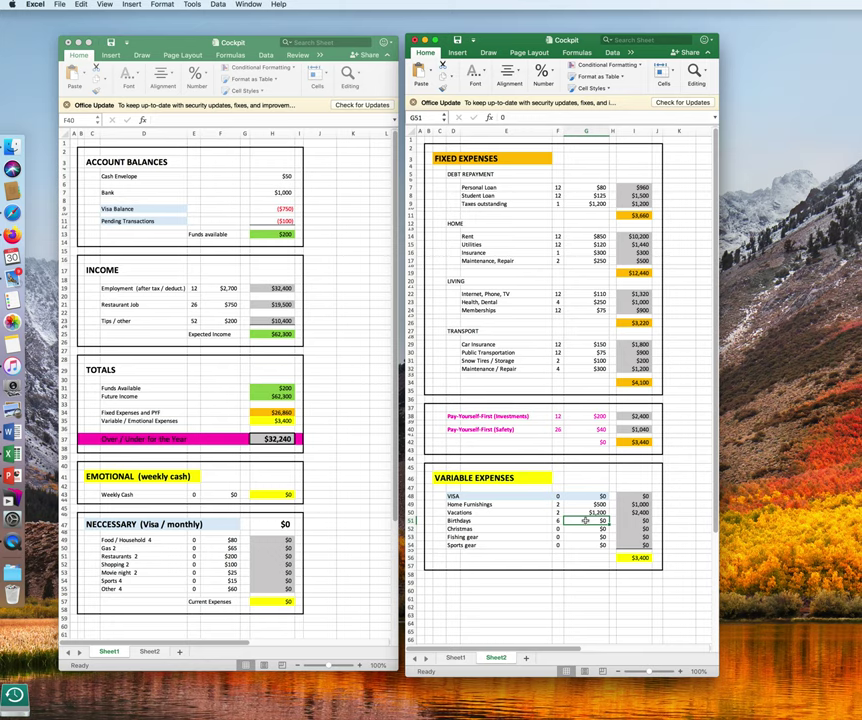
type("80")
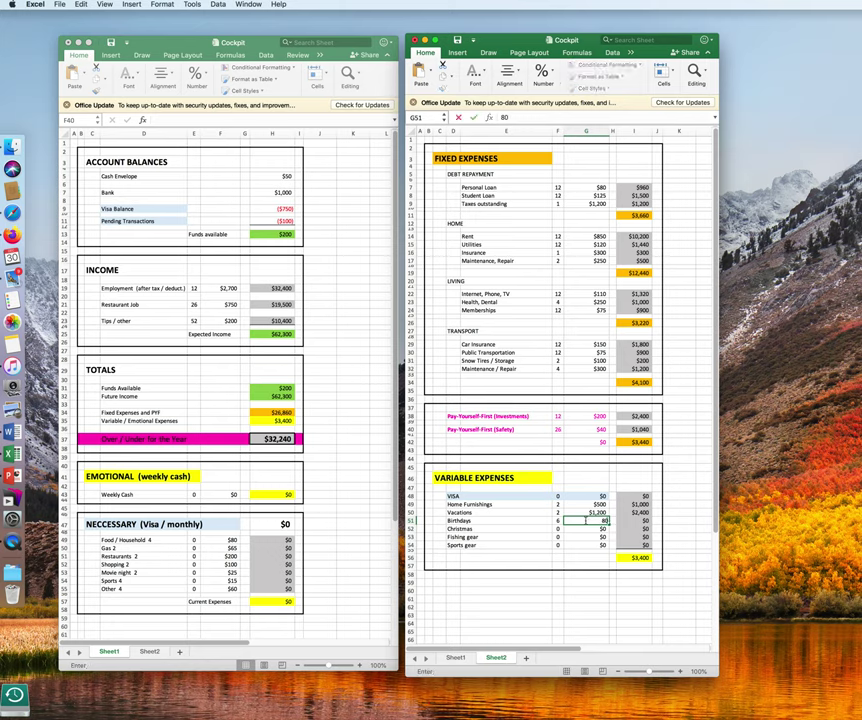
key("Return")
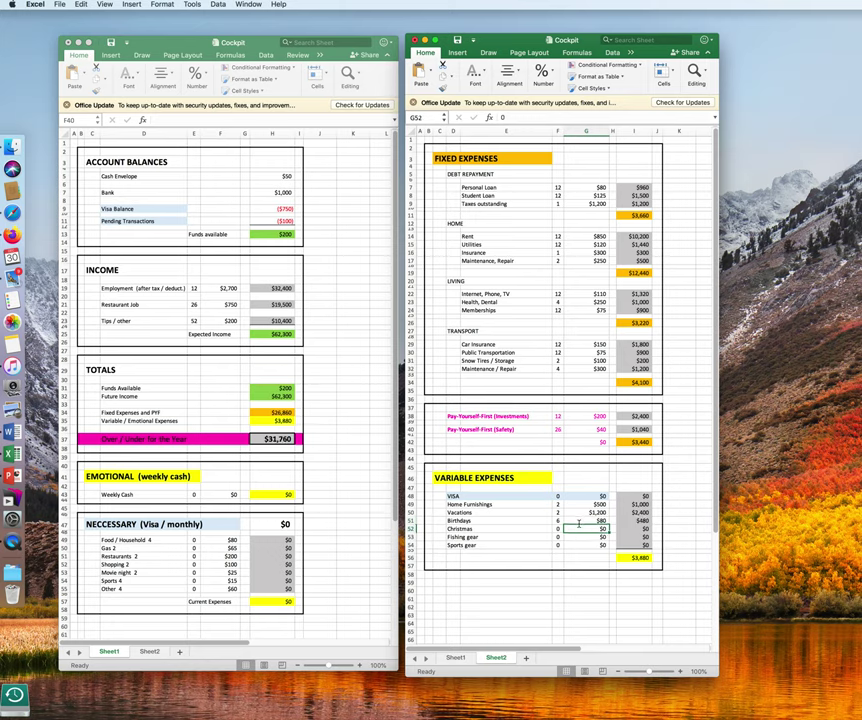
left_click(559, 529)
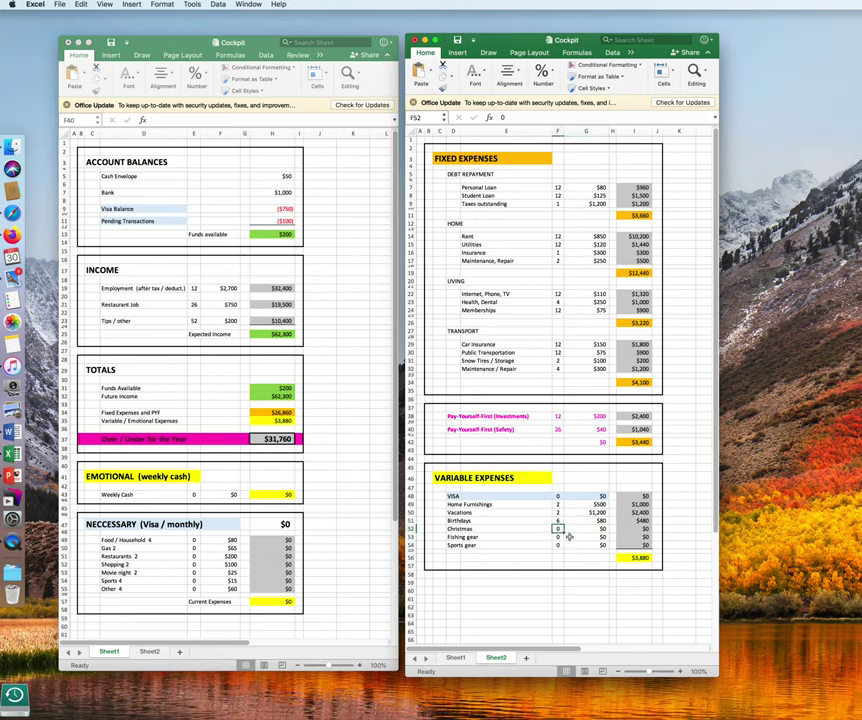
type("6")
key("Return")
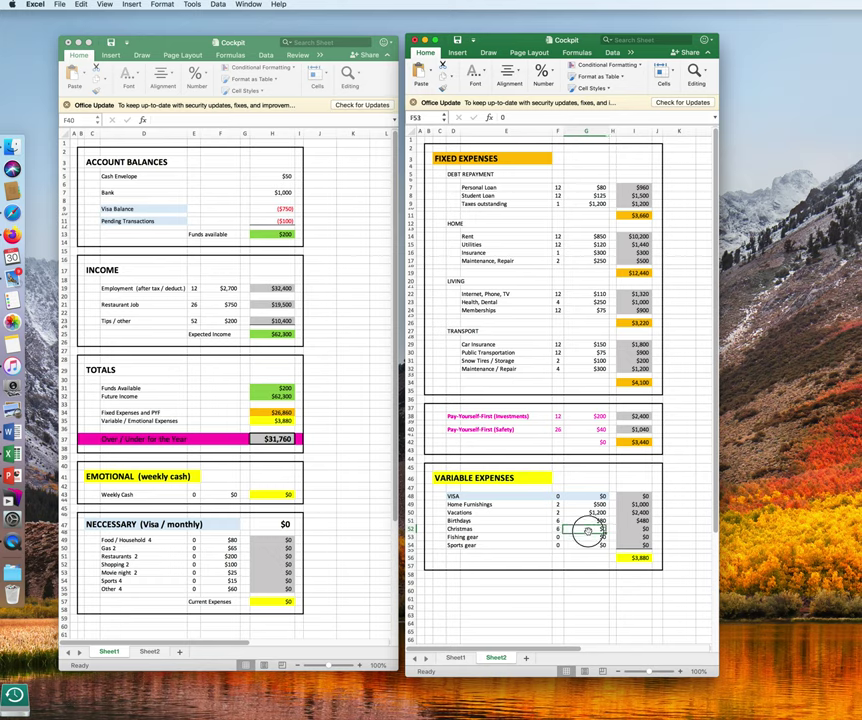
left_click(588, 530)
type("80")
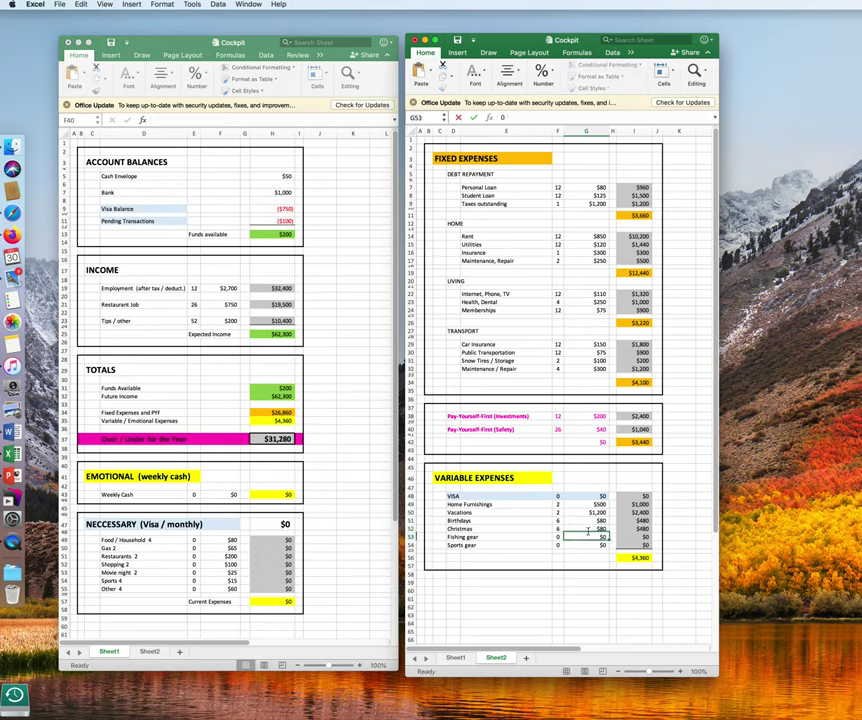
key("Return")
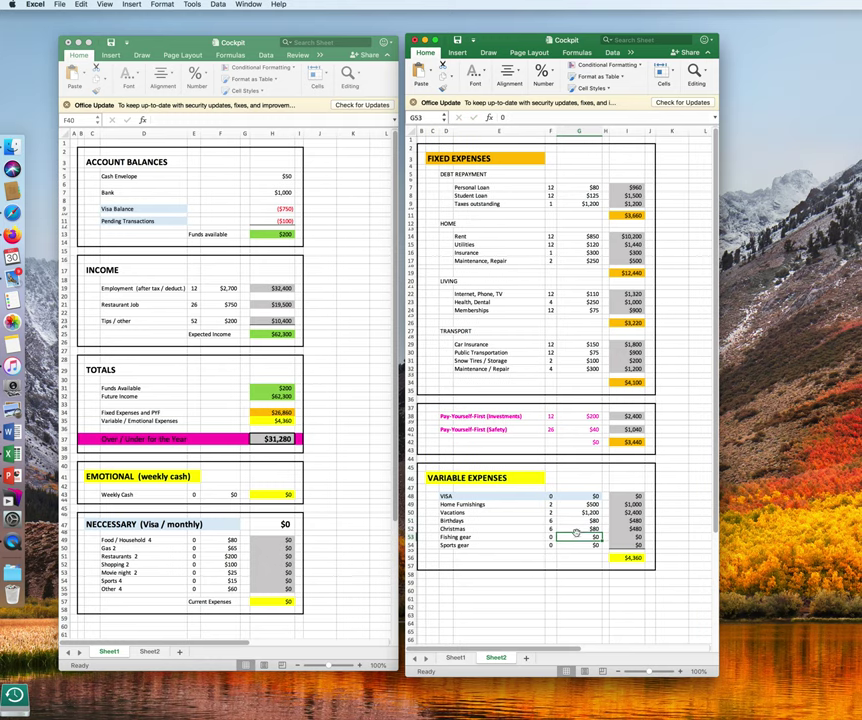
Enter Fishing gear and Sports gear at 12 × $100 each.
left_click(549, 537)
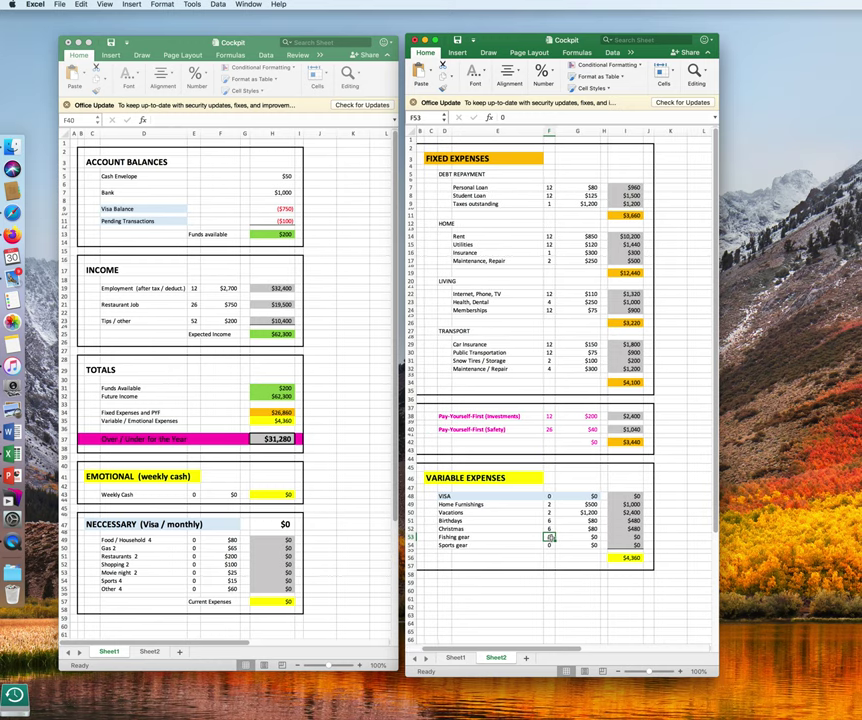
type("12")
left_click(572, 539)
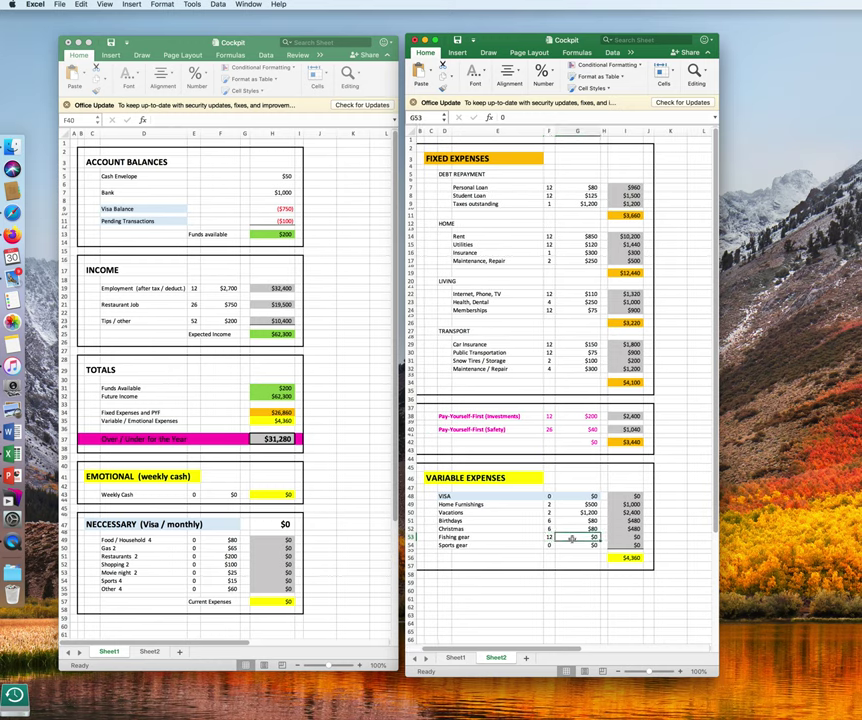
type("100")
key("Return")
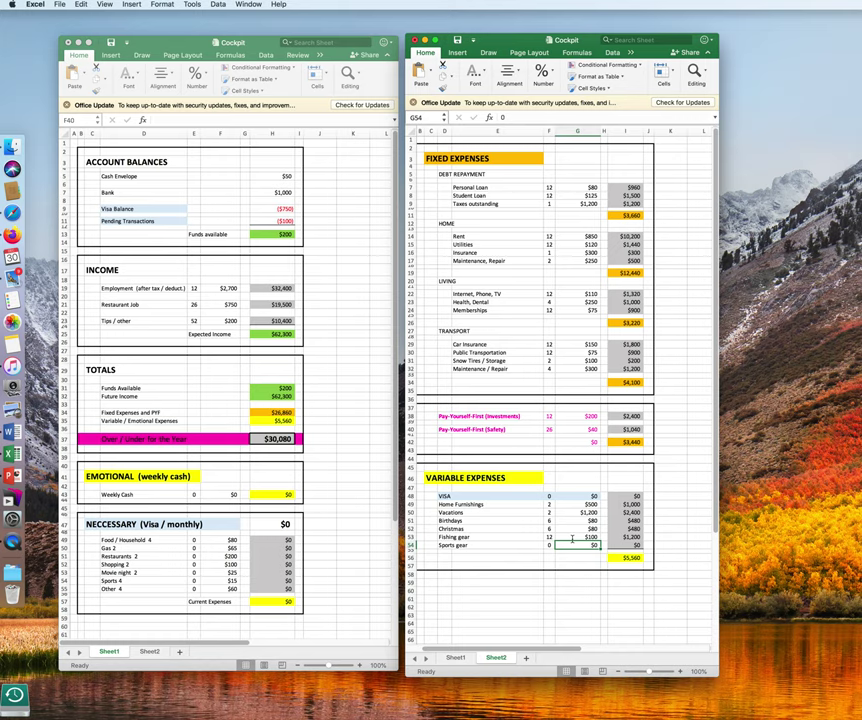
left_click(550, 545)
type("12")
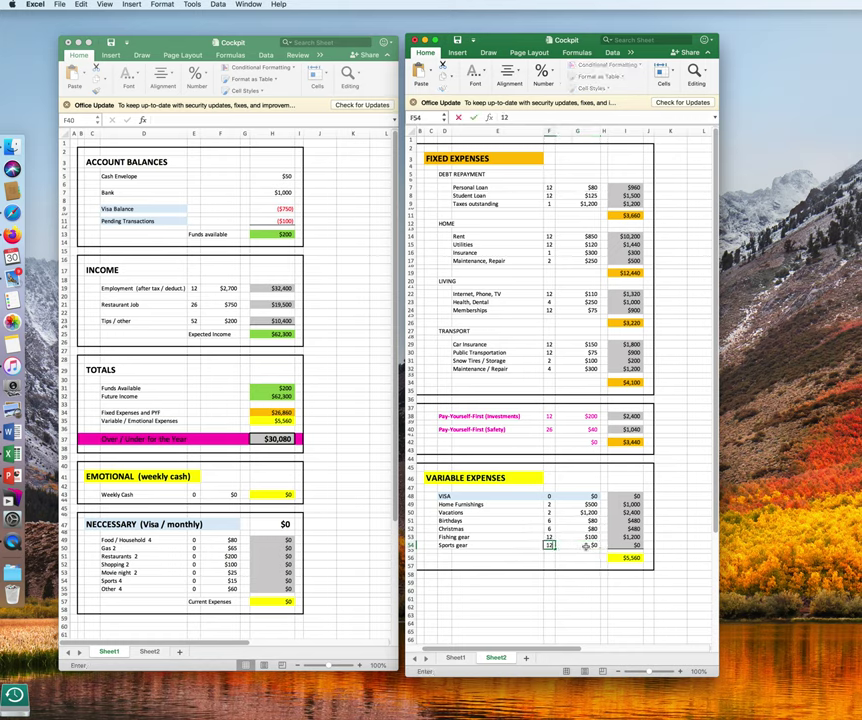
left_click(585, 545)
type("100")
key("Return")
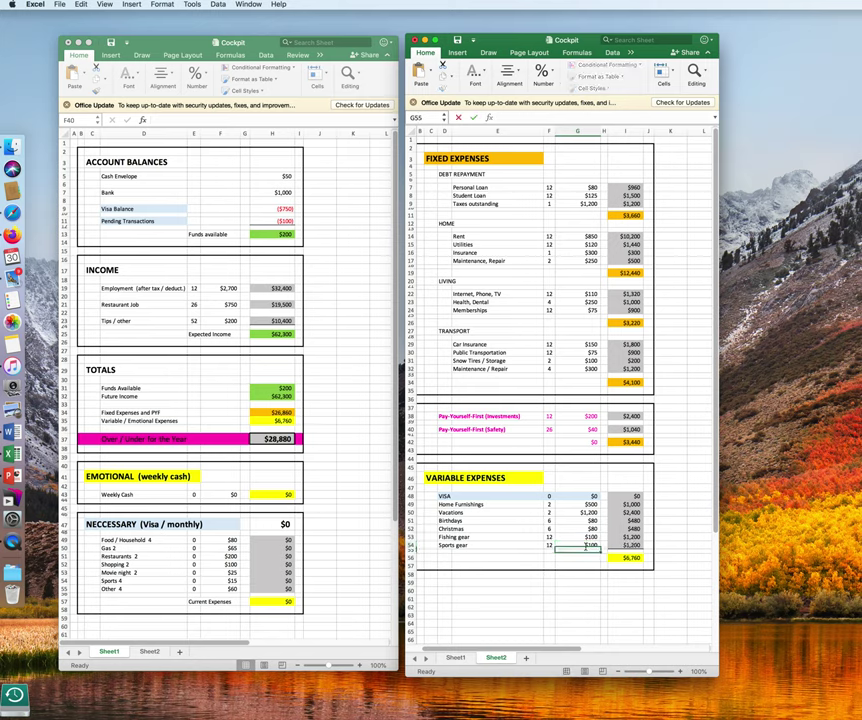
scroll(572, 540, "left", 1)
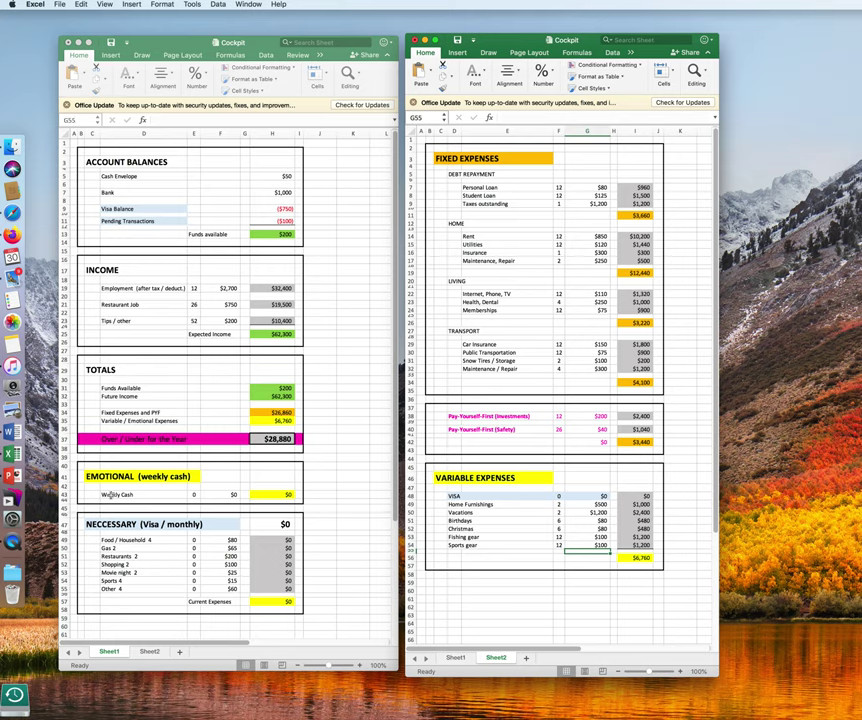
On Sheet1, enter Weekly Cash as 52 weeks at $300, totalling $15,600.
left_click(194, 495)
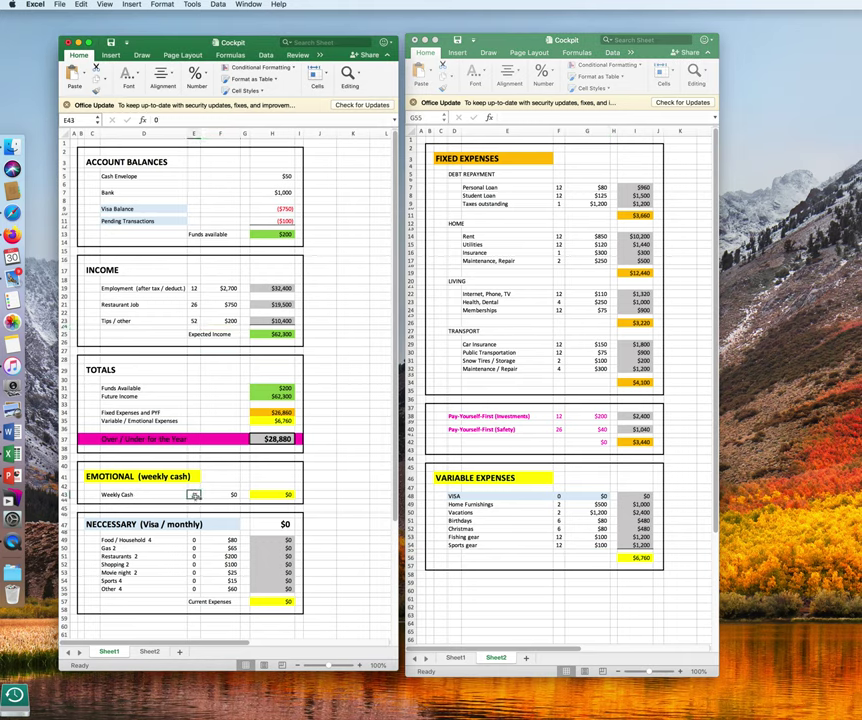
type("5")
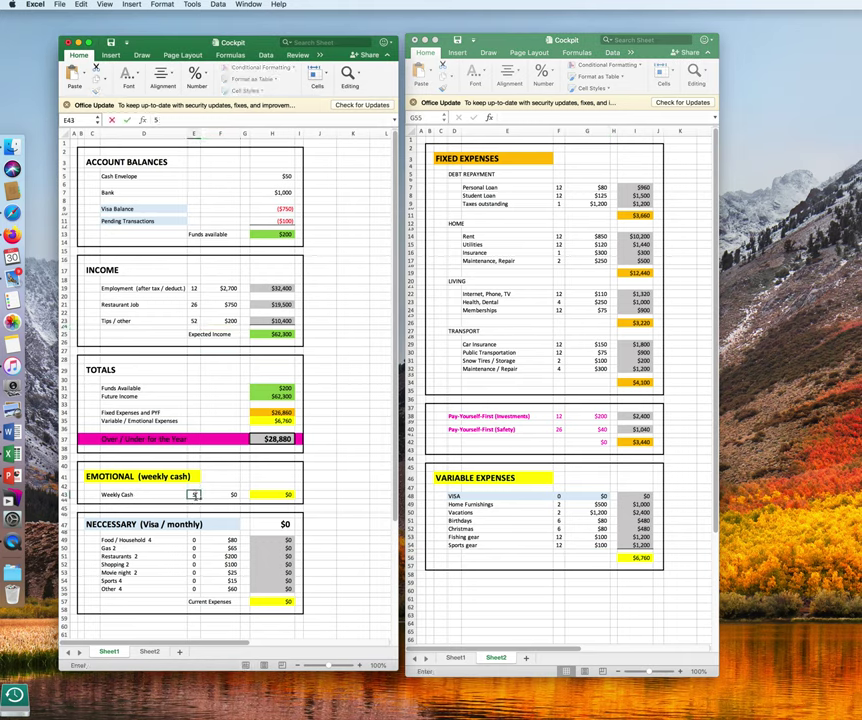
type("32")
left_click(213, 495)
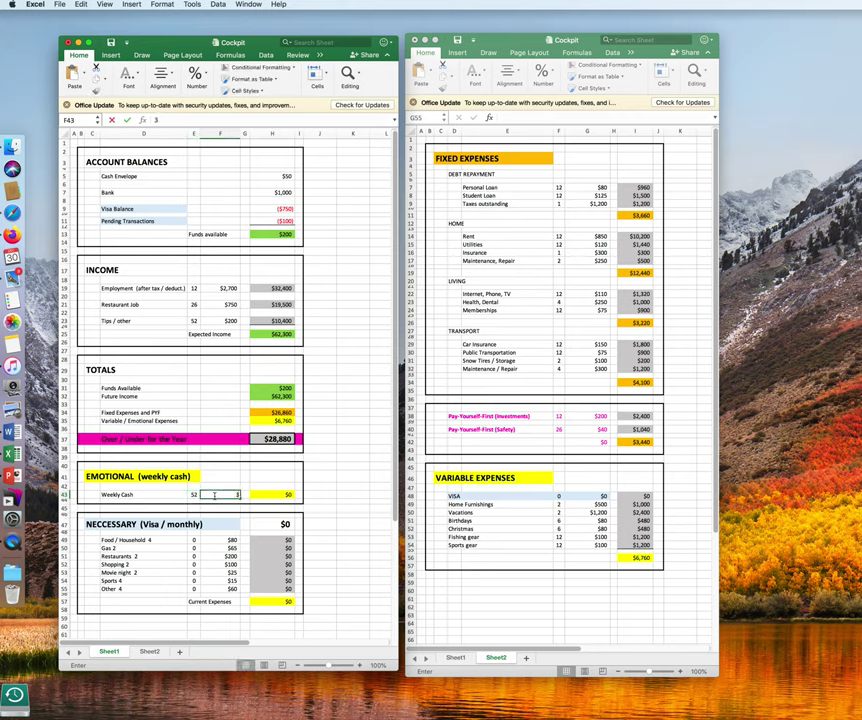
type("300")
key("Return")
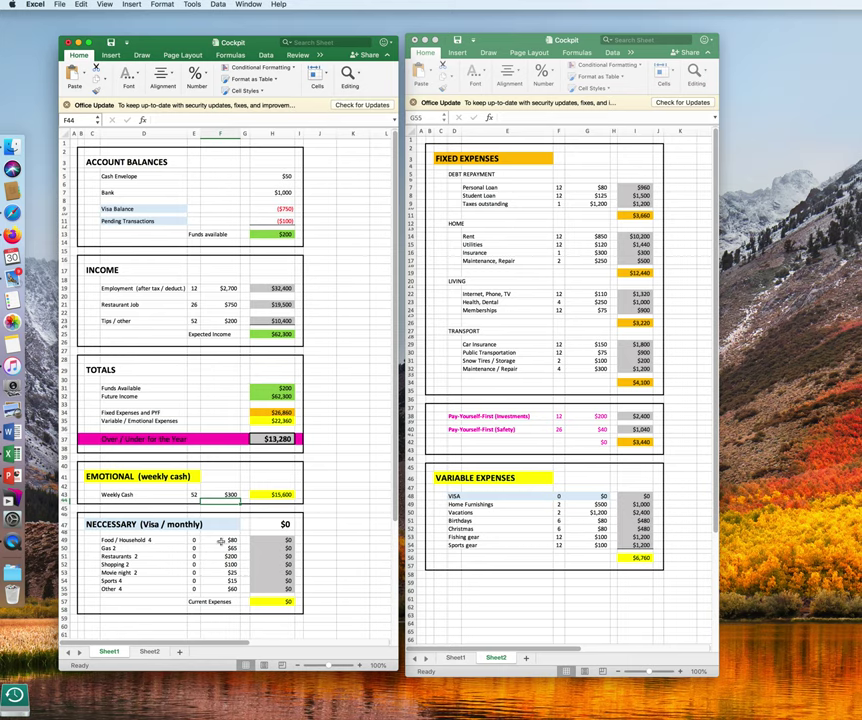
Enter necessary quantities: Food / Household 4, Gas 2, Restaurants 2.
left_click(195, 541)
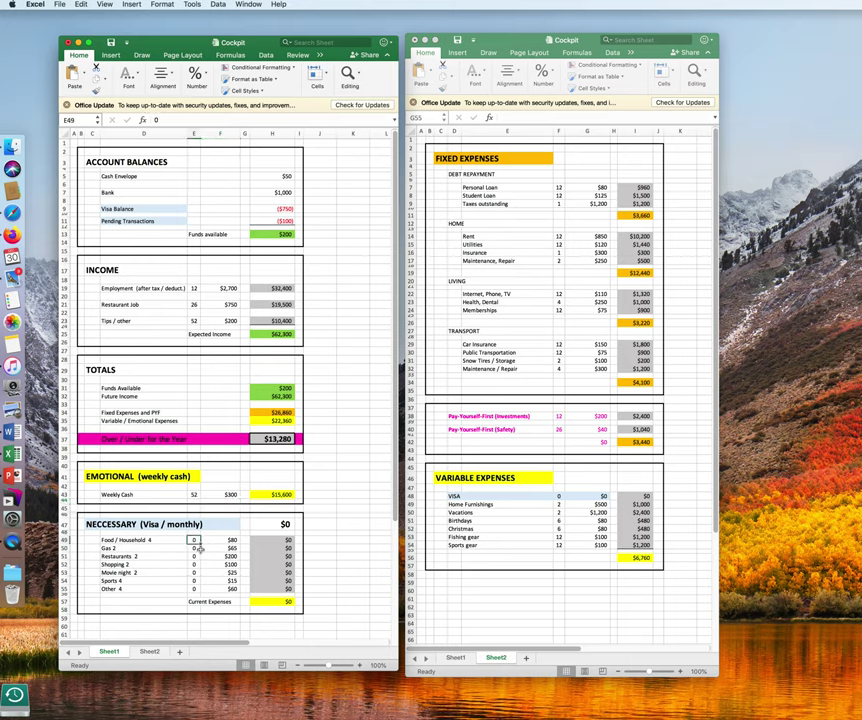
type("4")
key("Return")
left_click(192, 548)
type("2")
key("Return")
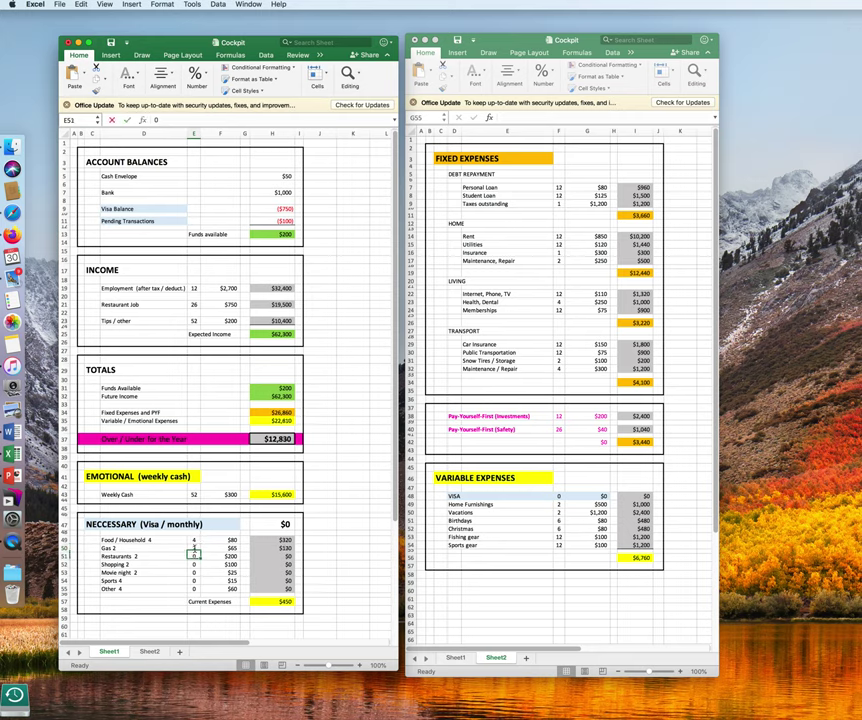
type("\\")
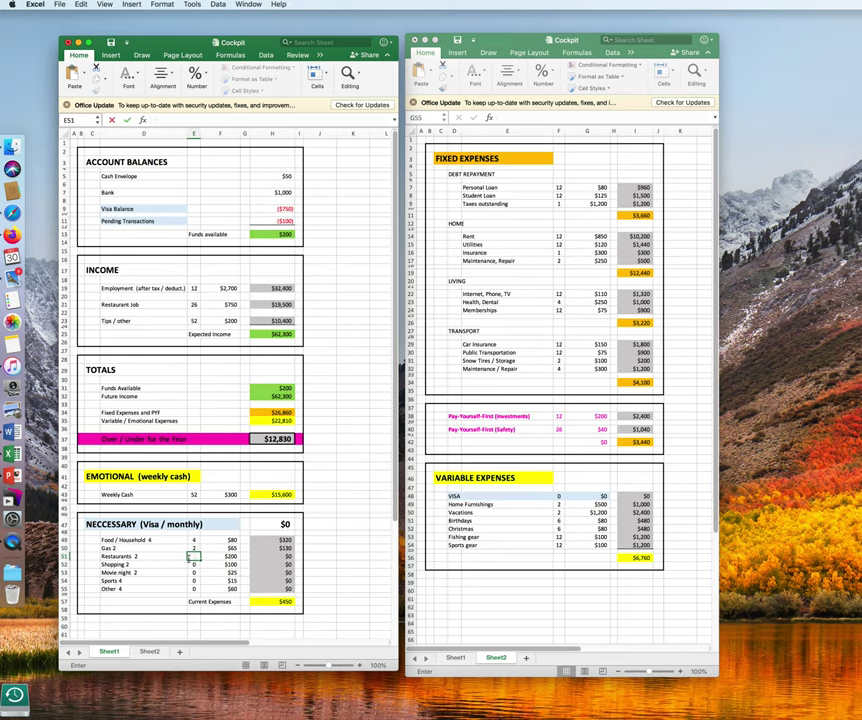
type("2")
left_click(221, 557)
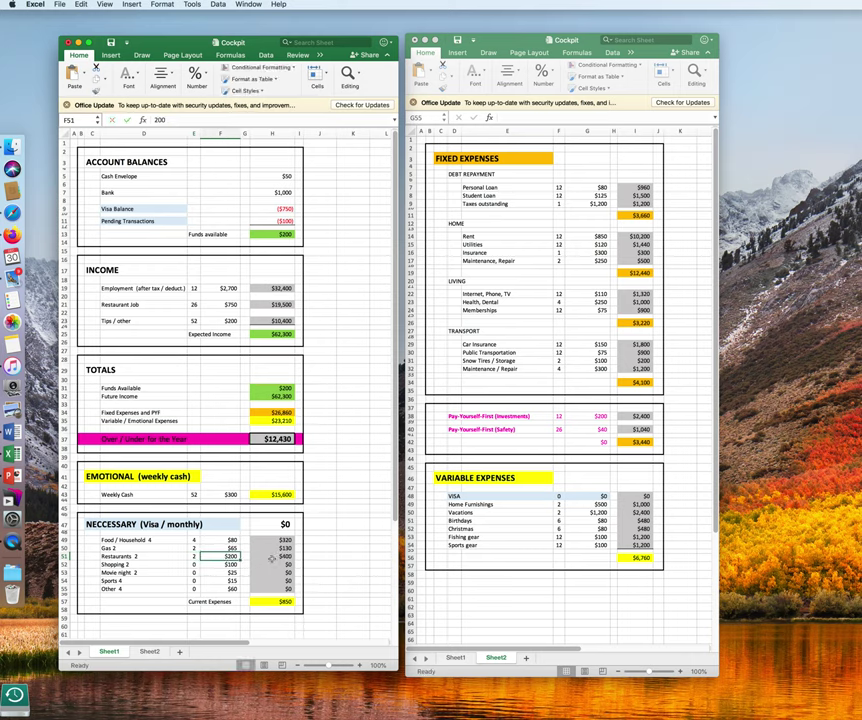
Enter quantities for Shopping 2, Movie night 2, Sports 4 and Other 4.
left_click(195, 564)
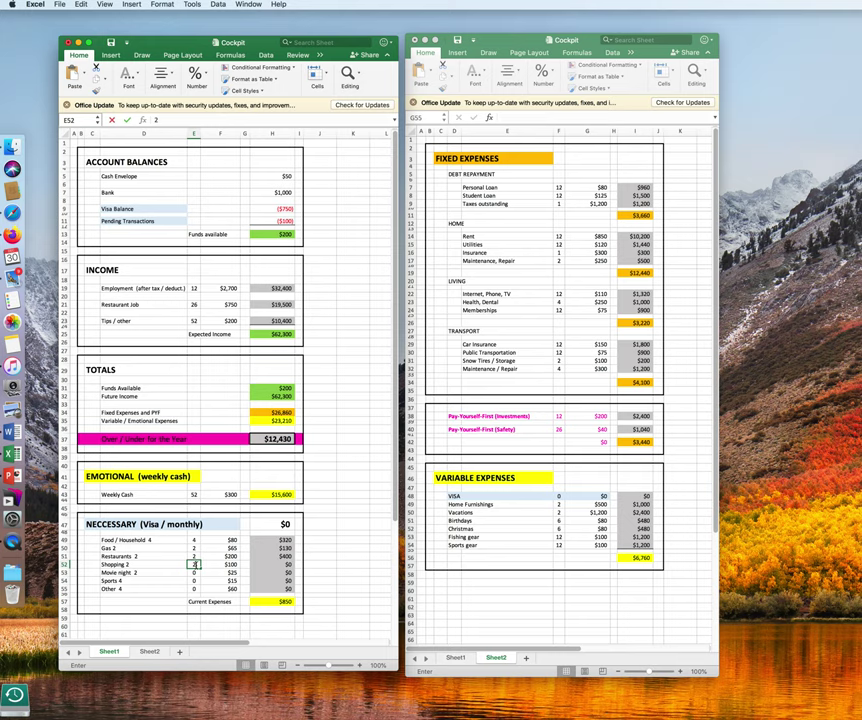
type("2")
key("Return")
type("2")
key("Return")
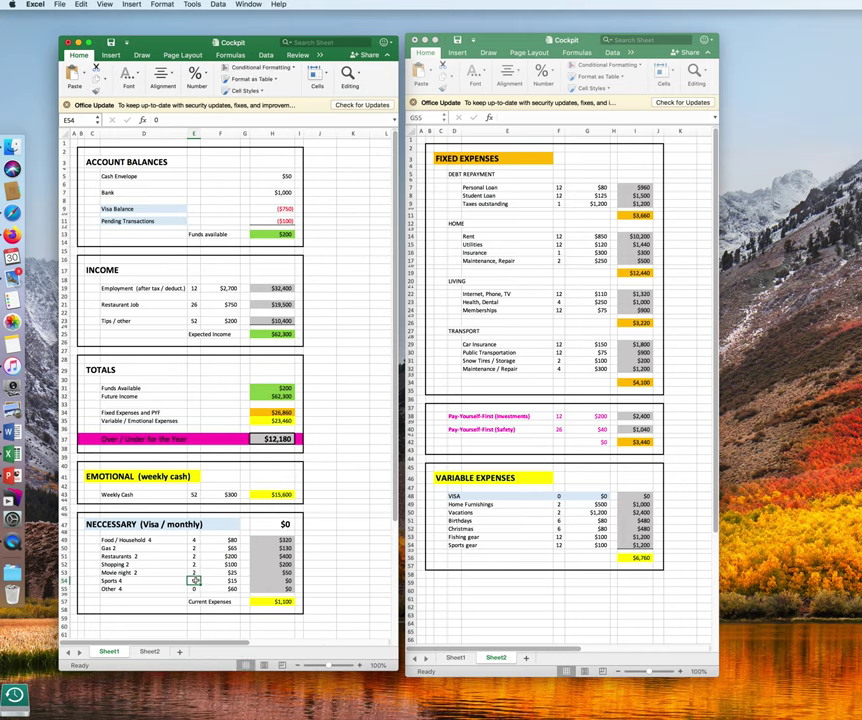
type("4")
key("Return")
type("4")
key("Return")
Enter $1,400 as the monthly Visa total beside NECESSARY on Sheet1.
left_click(268, 525)
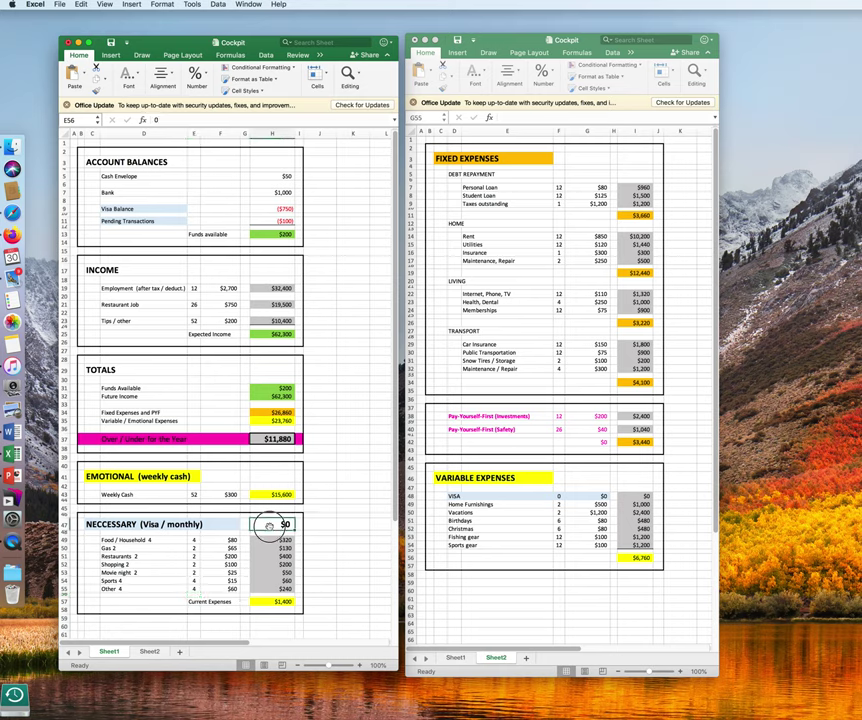
type("1,400")
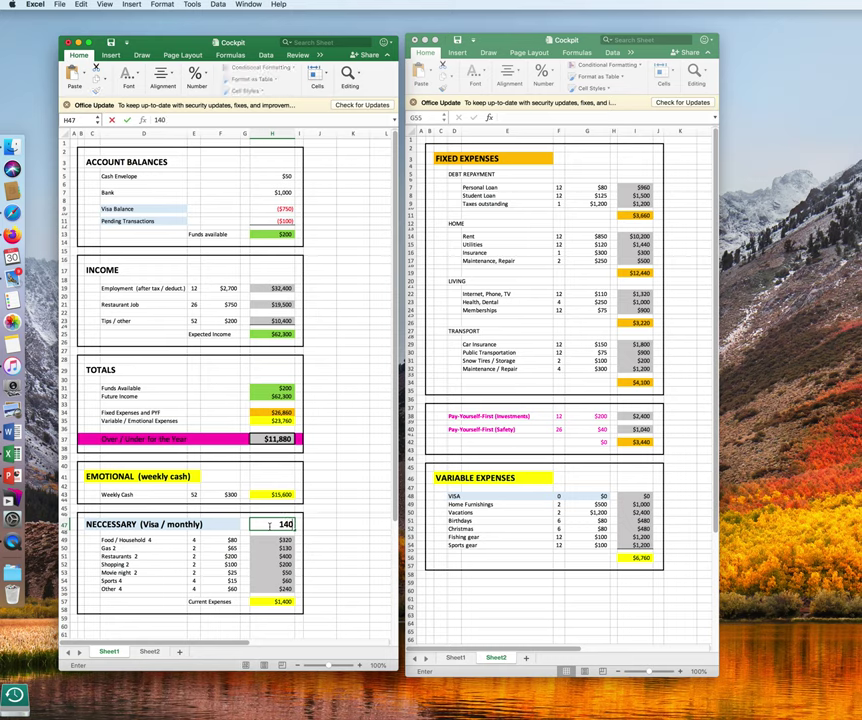
key("Return")
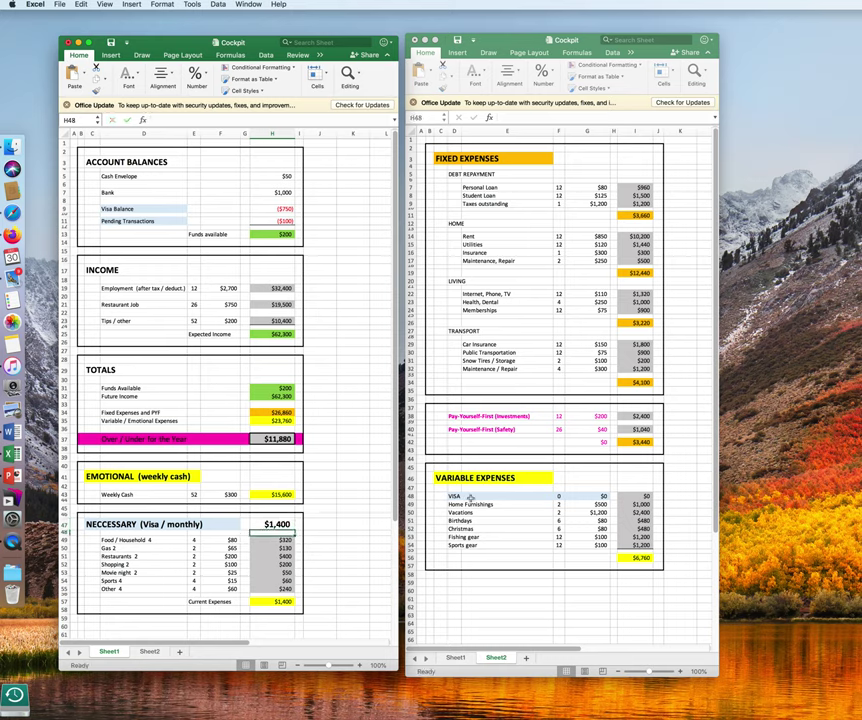
Set Sheet2's VISA expense to $1,400 paid 11 times a year ($15,400).
left_click(587, 496)
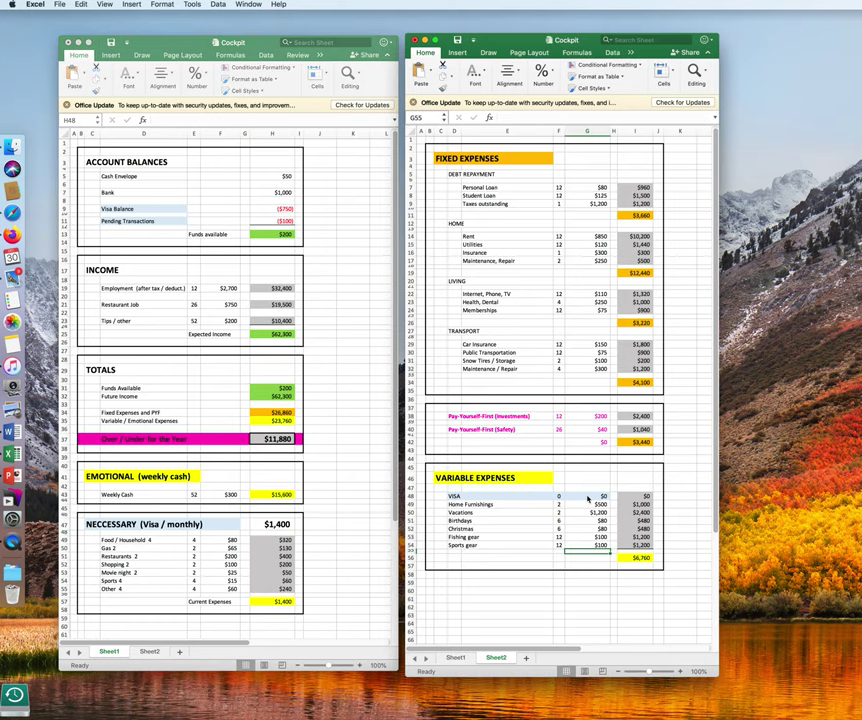
type("1,4")
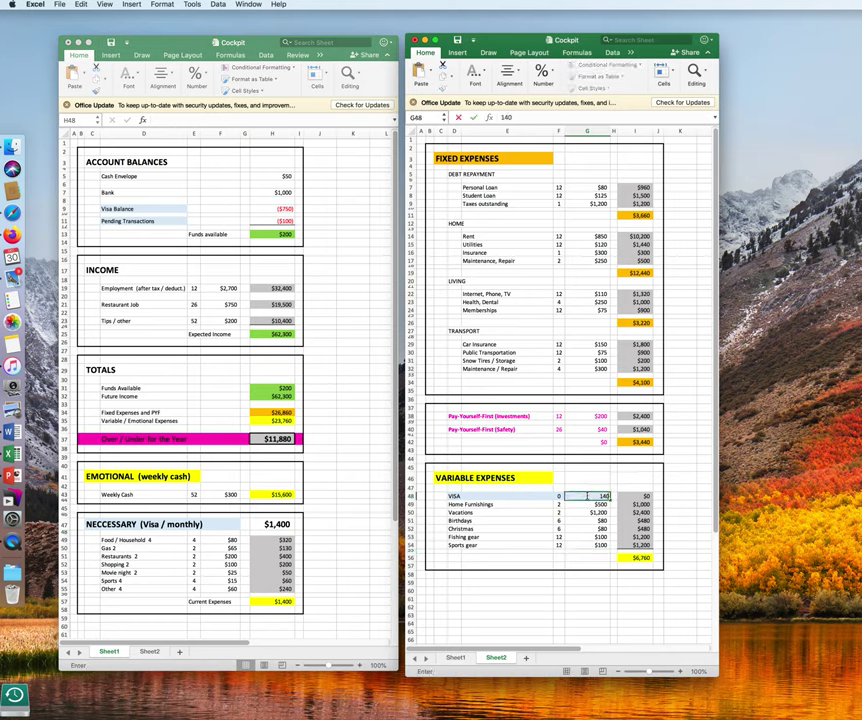
type("00")
key("Return")
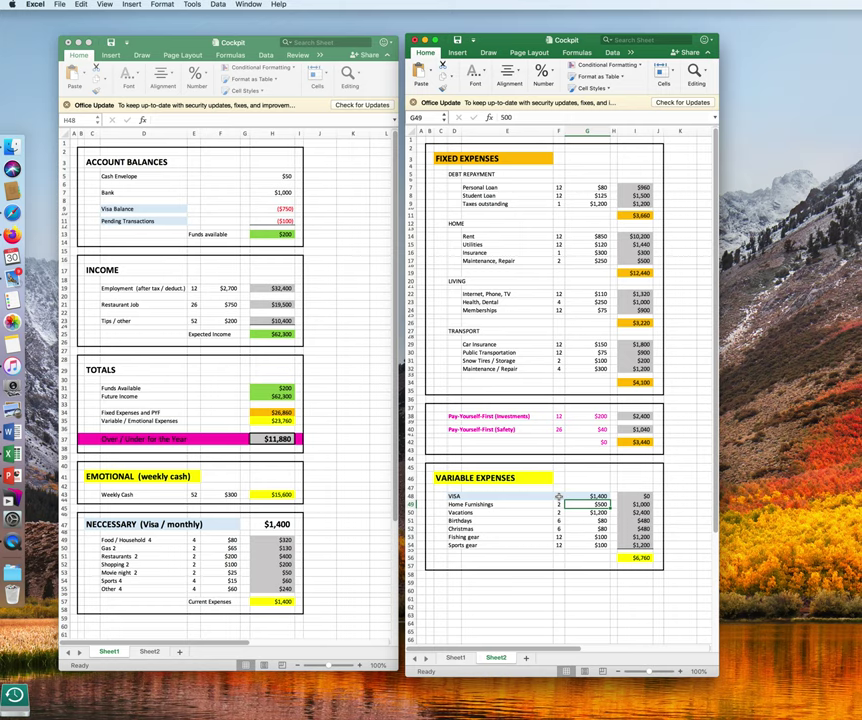
left_click(558, 496)
type("12")
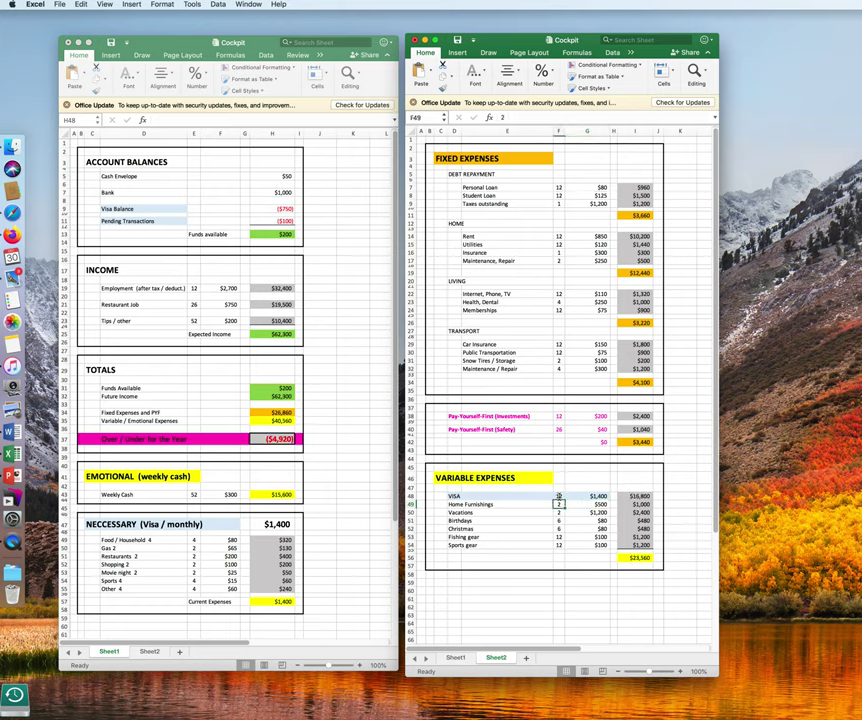
key("Return")
left_click(560, 496)
type("11")
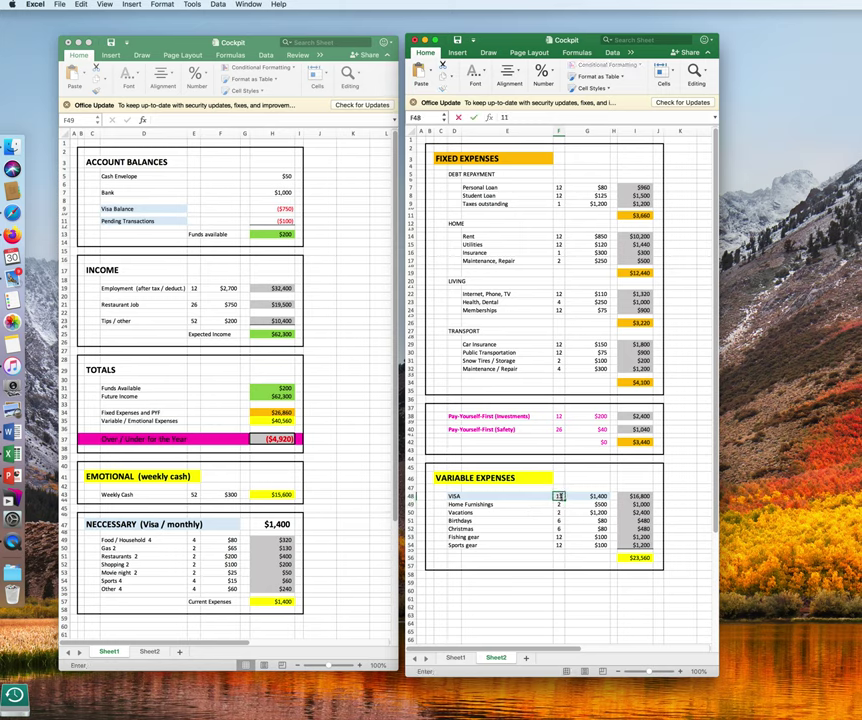
key("Return")
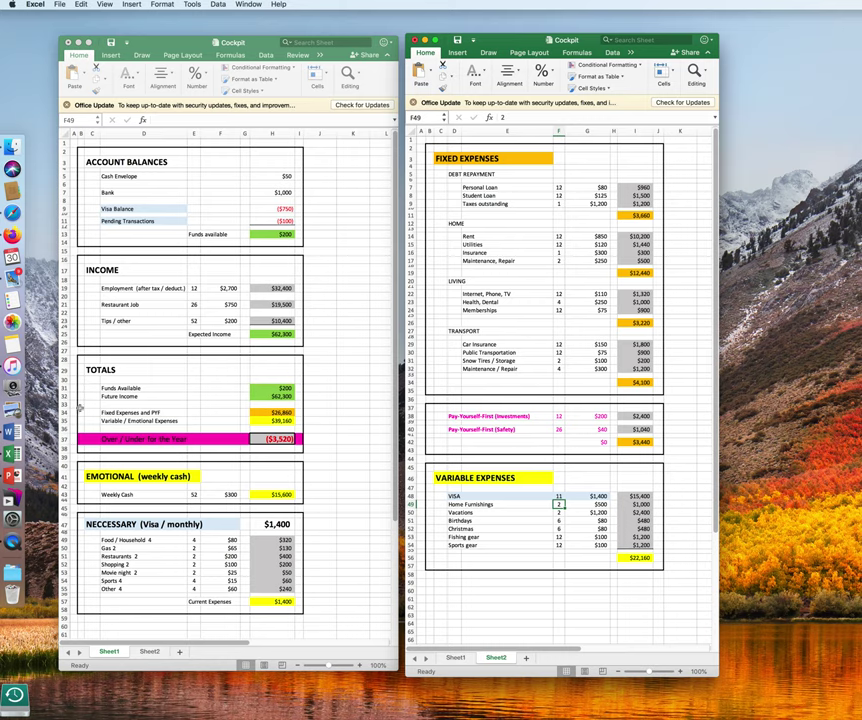
left_click(268, 439)
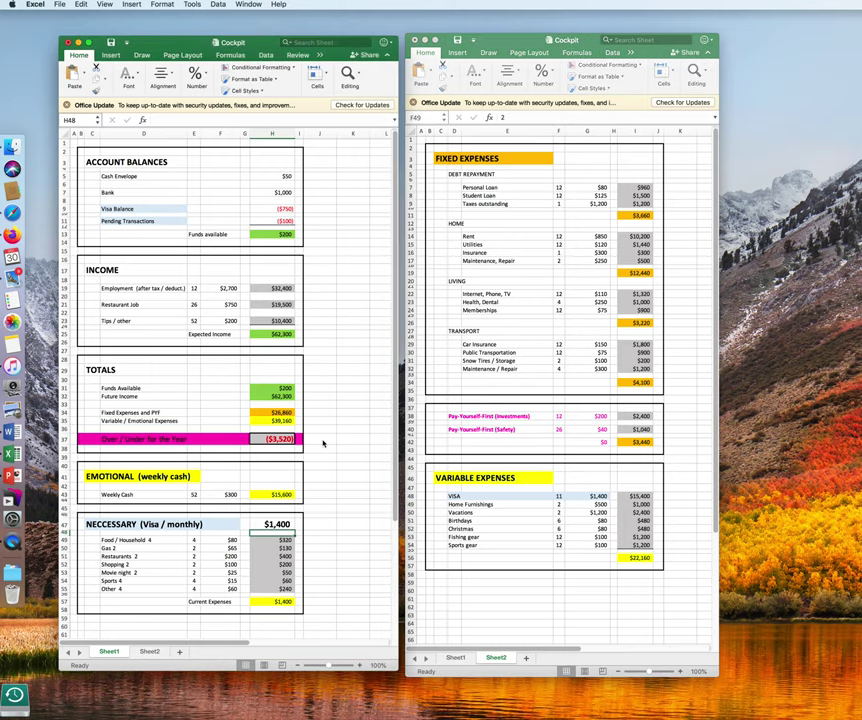
left_click(323, 440)
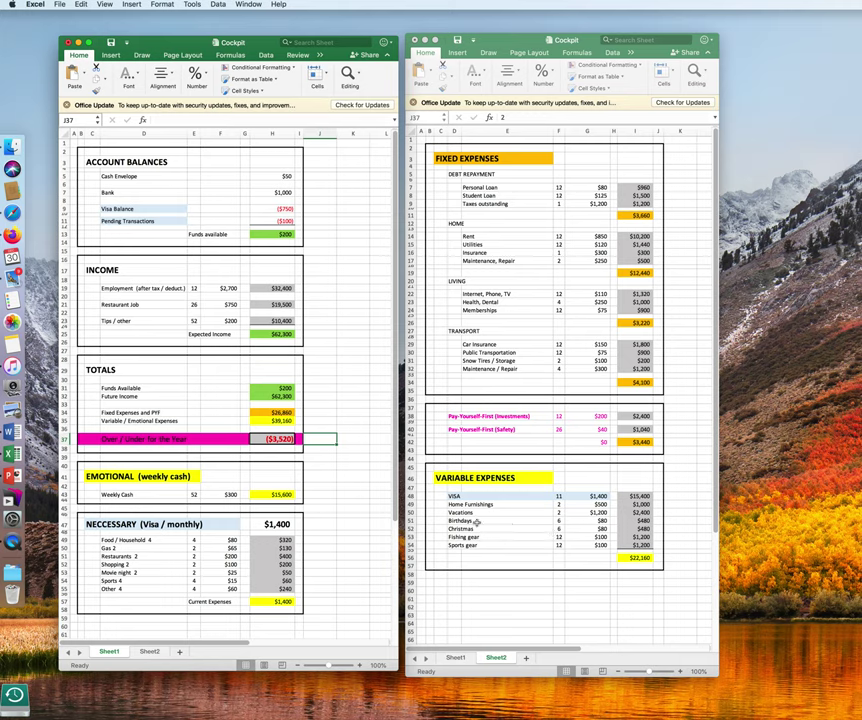
Lower the Birthdays and Christmas amounts on Sheet2 to $70 each.
left_click(588, 522)
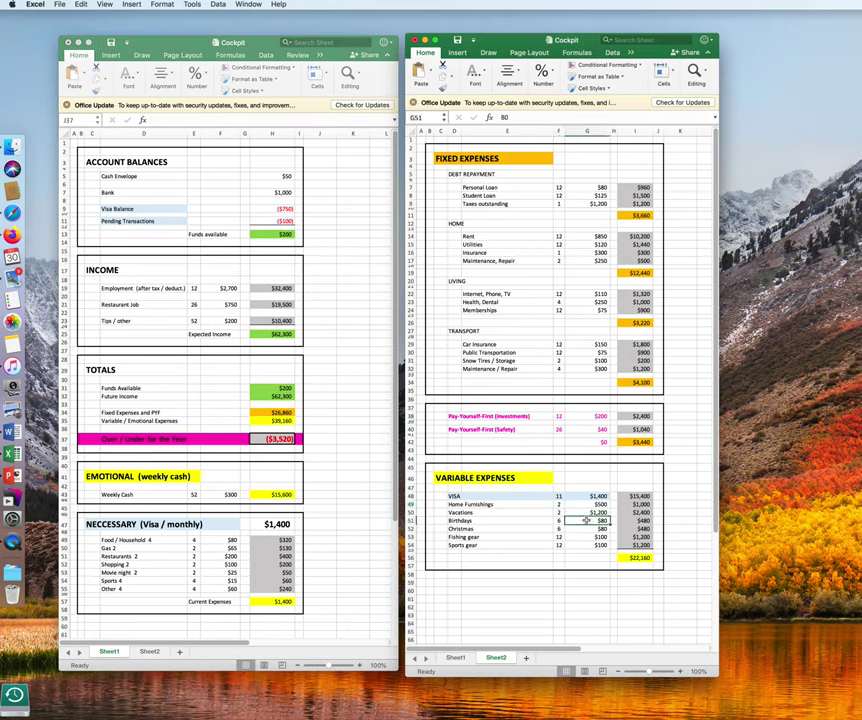
type("70")
key("Return")
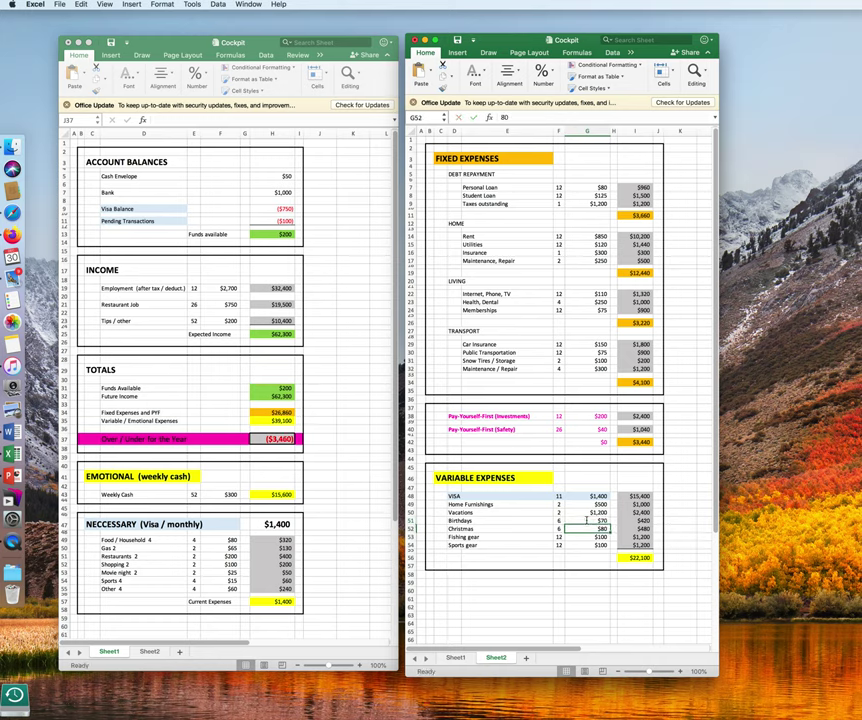
type("70")
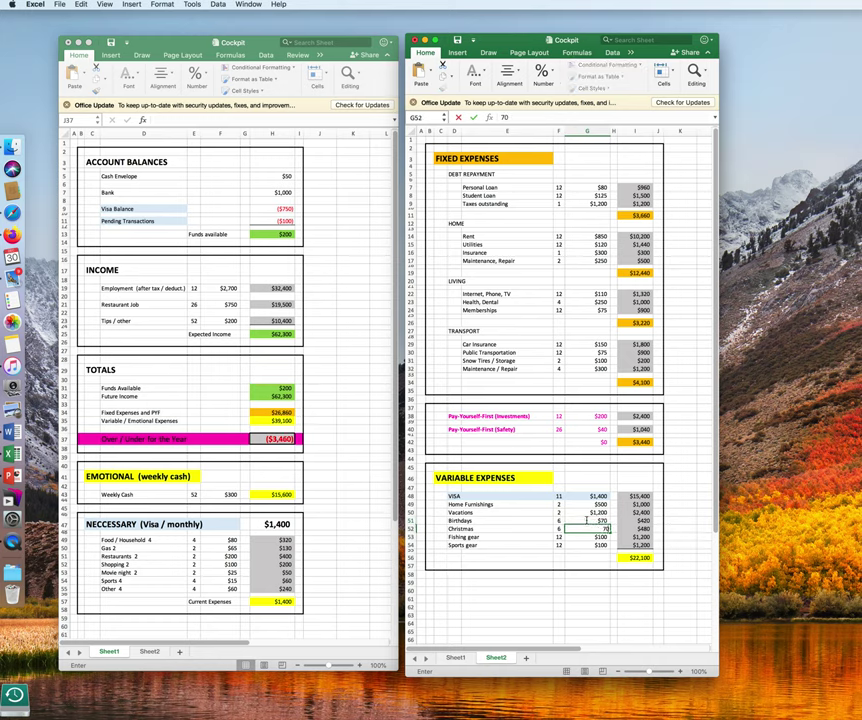
key("Return")
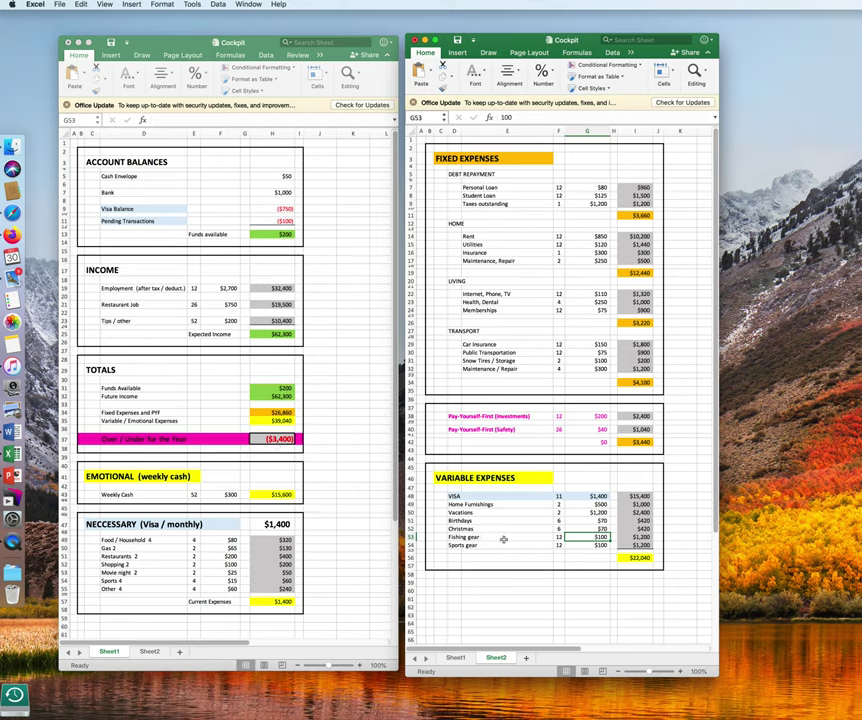
Reduce Fishing gear and Sports gear to 8 times a year each.
left_click(559, 537)
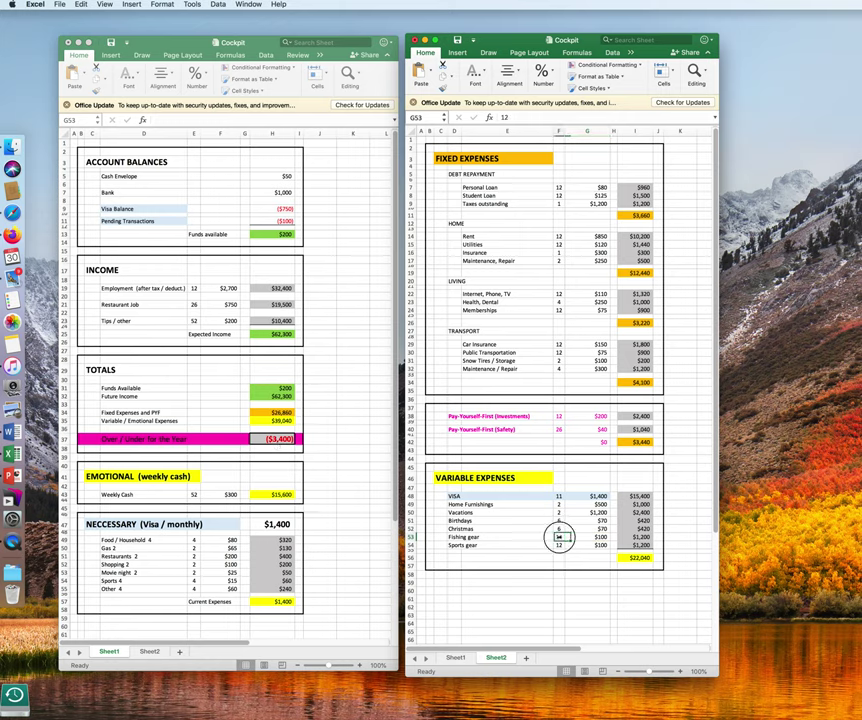
type("8")
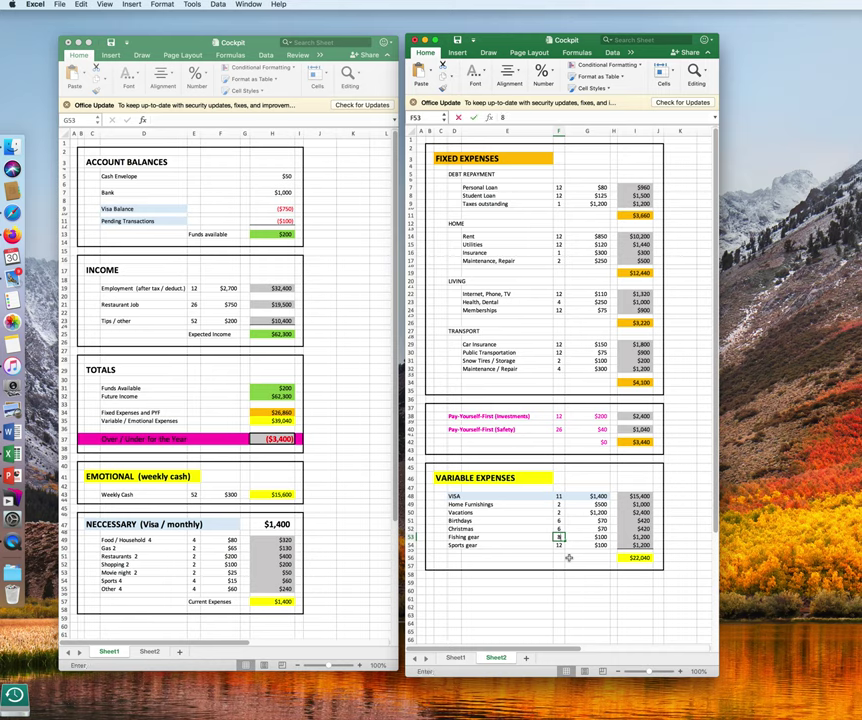
key("Return")
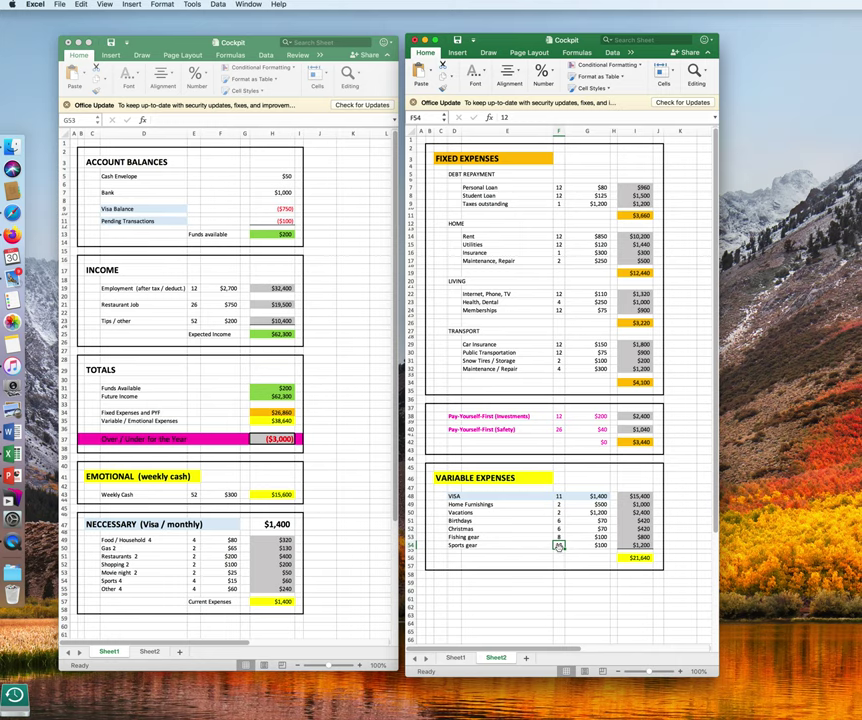
type("8")
key("Return")
left_click(221, 495)
Set Sheet1's Weekly Cash amount to $250 (52 × $250 = $13,000), balancing the year at $0.
left_click(221, 495)
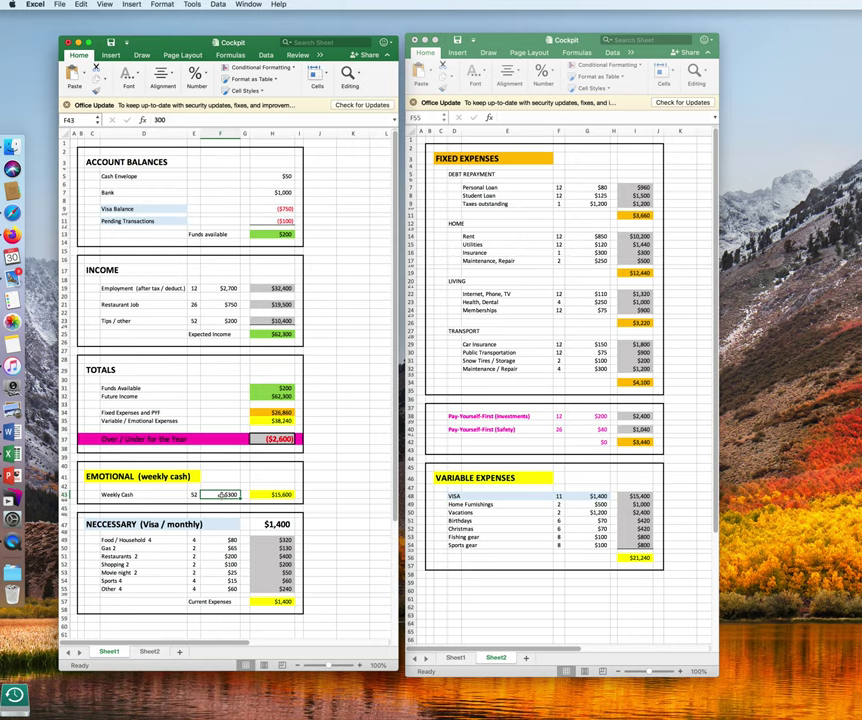
type("250")
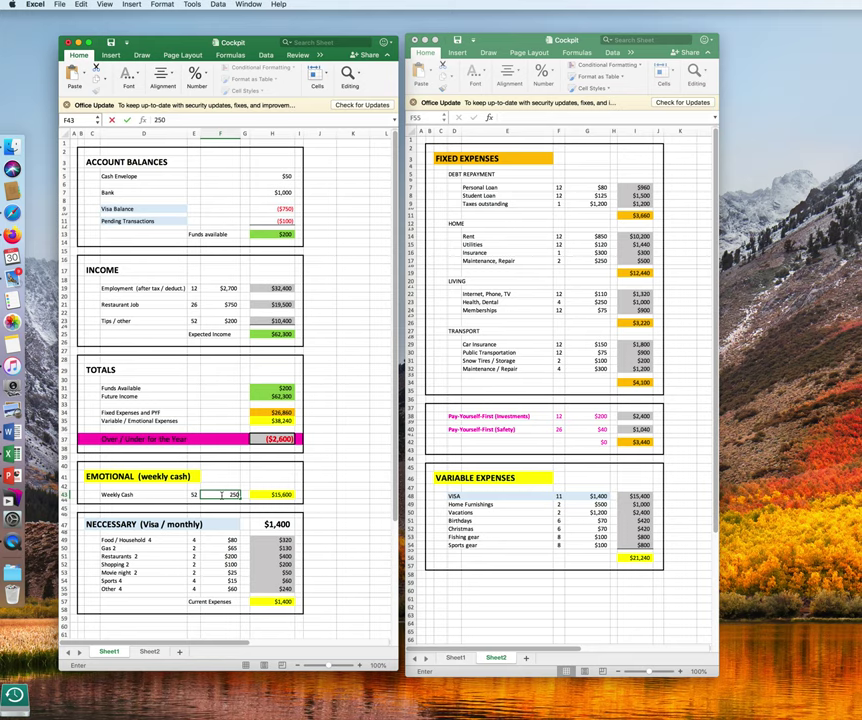
key("Return")
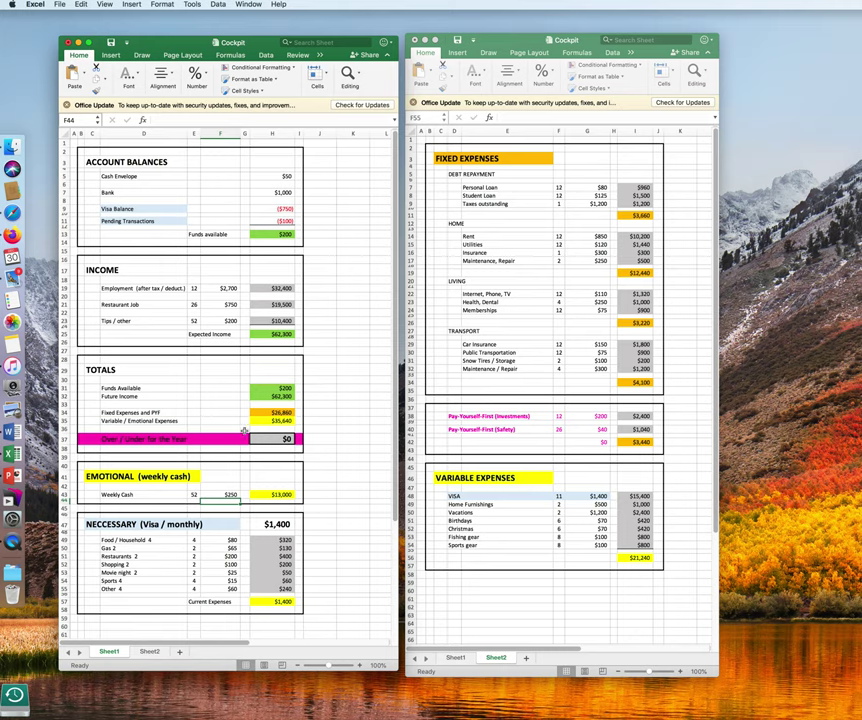
left_click(214, 494)
type("300")
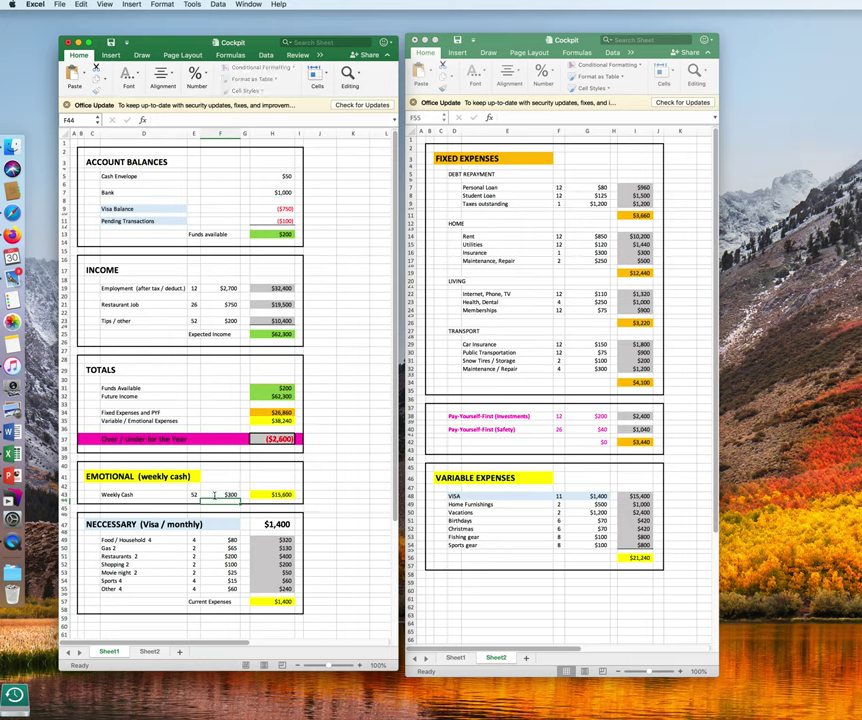
key("Return")
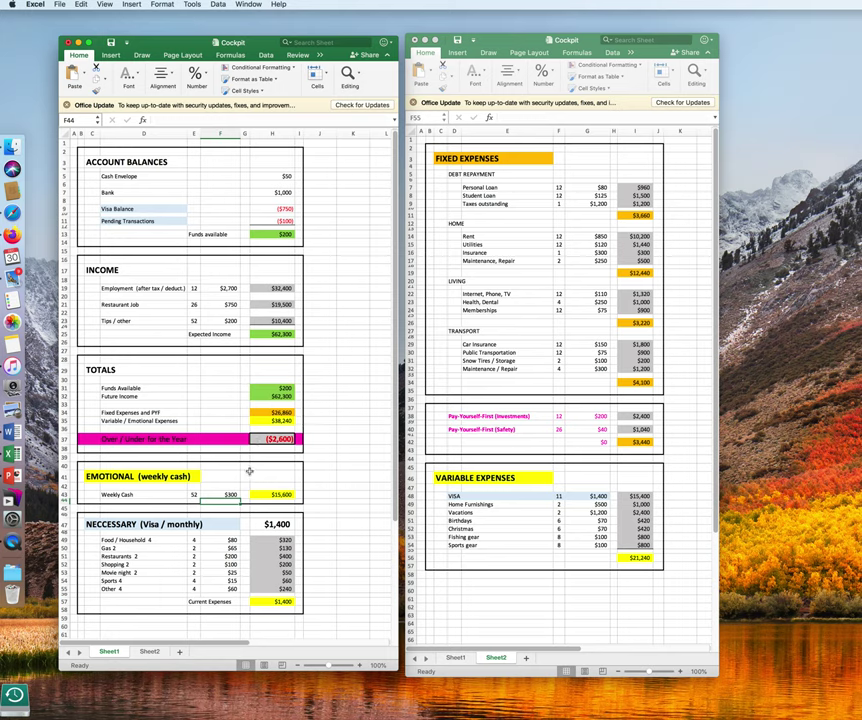
left_click(223, 494)
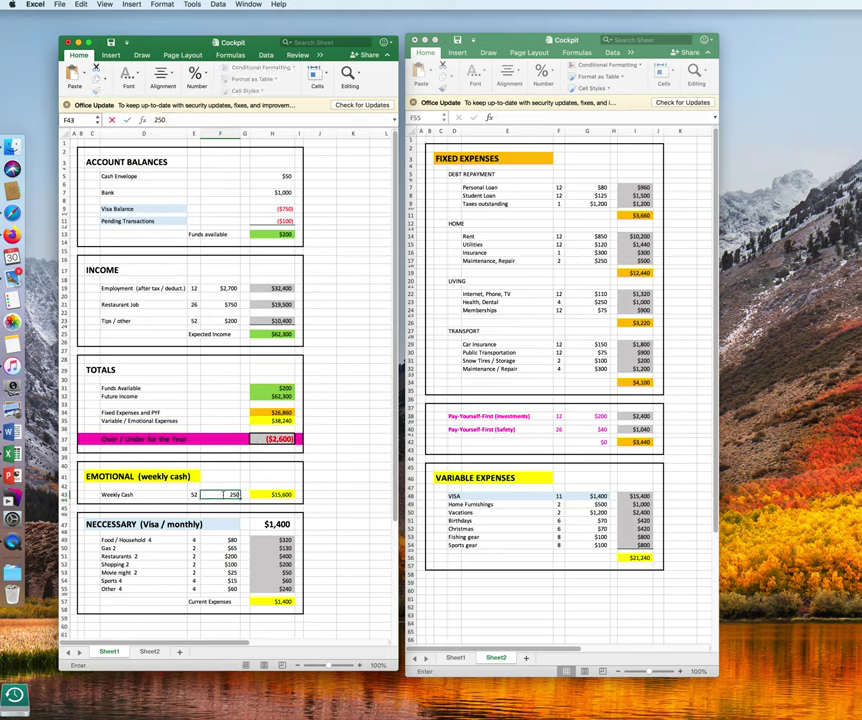
type("250")
key("Return")
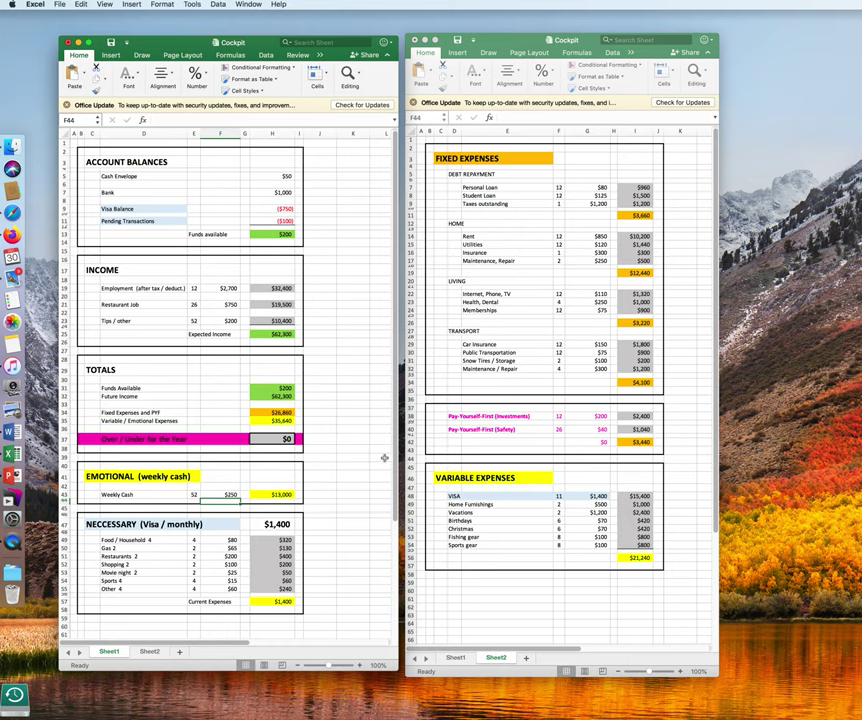
left_click(290, 440)
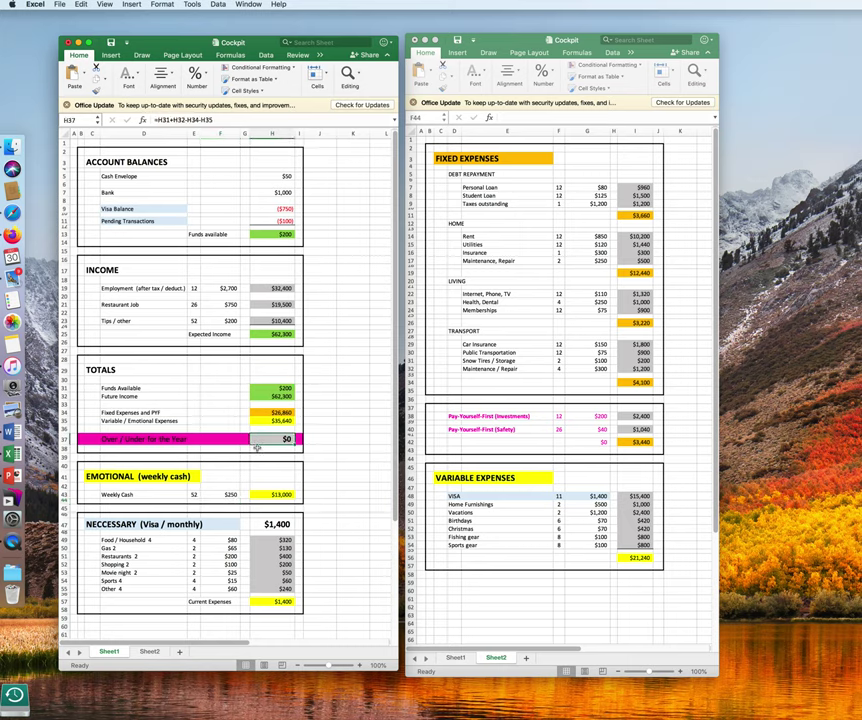